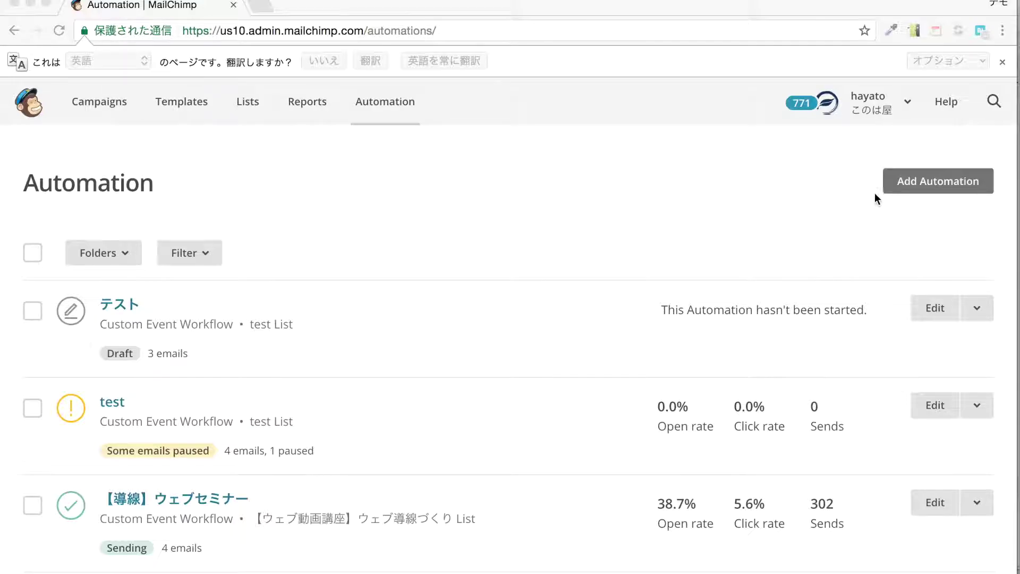
# Start adding a new automation based on the Custom Event Workflow from the Custom category.
pyautogui.click(908, 189)
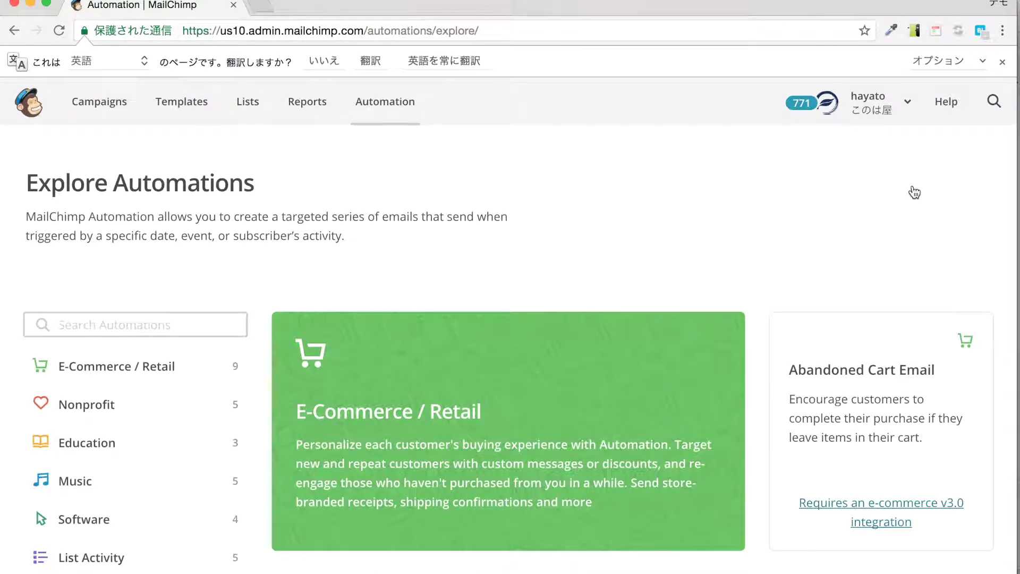
pyautogui.scroll(-3, 110, 267)
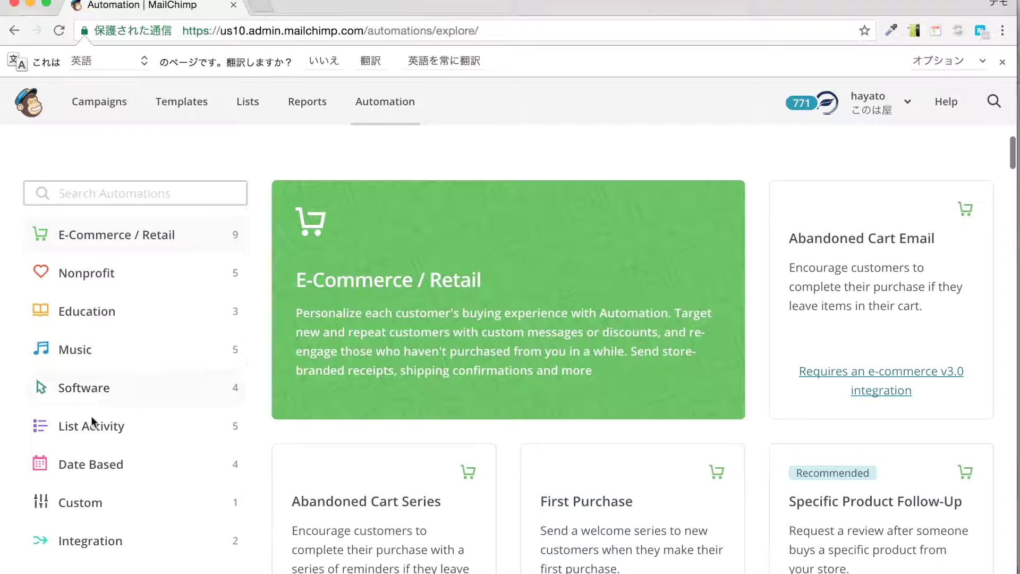
pyautogui.click(91, 510)
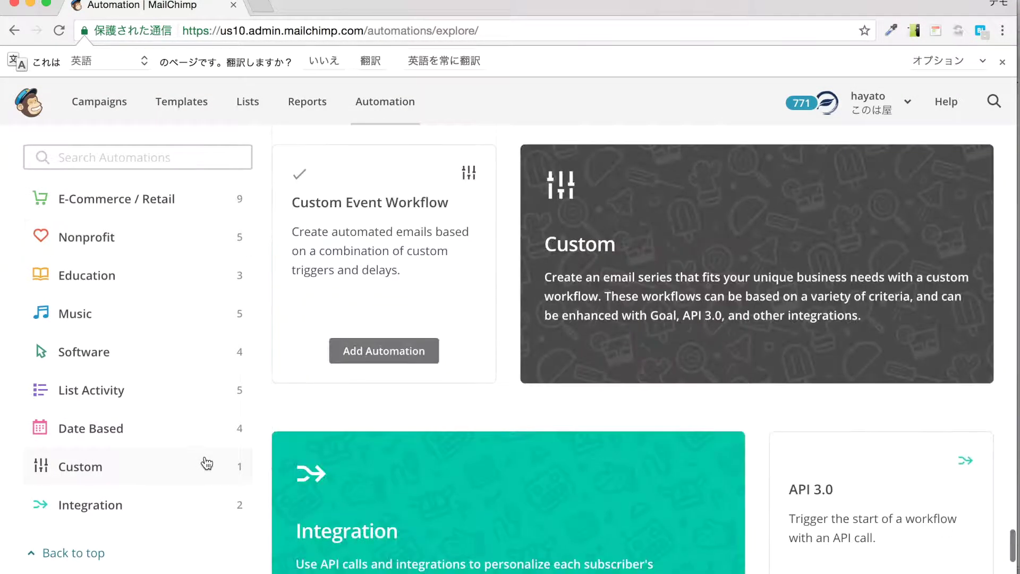
pyautogui.click(381, 355)
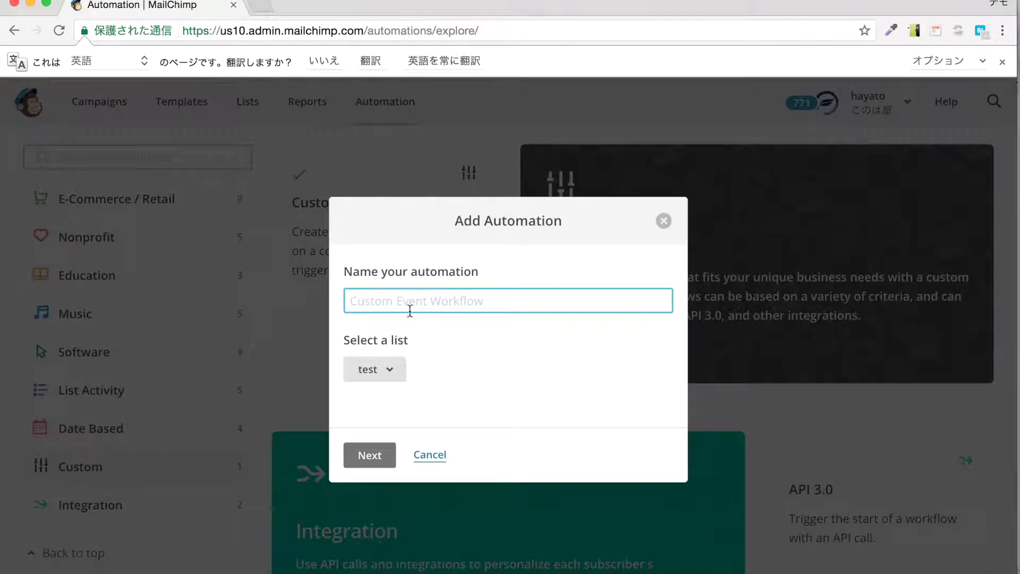
# Name the automation テスト.
pyautogui.click(413, 303)
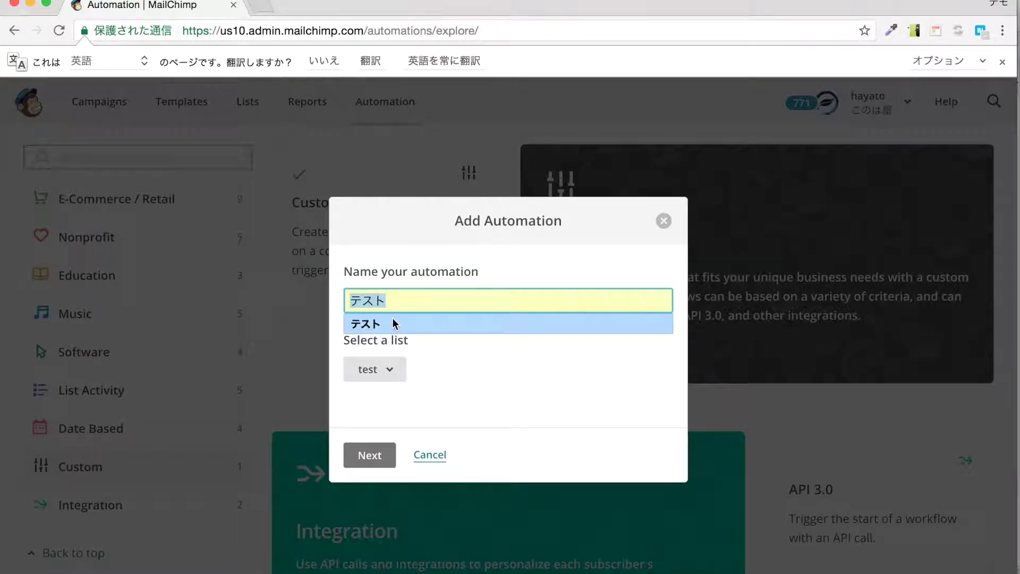
pyautogui.click(390, 320)
pyautogui.click(400, 307)
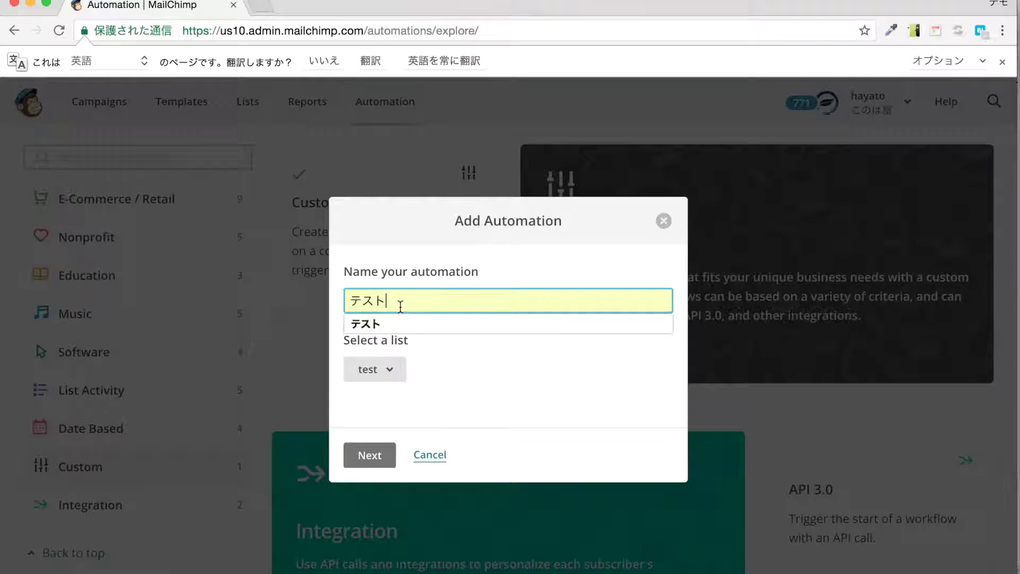
pyautogui.click(431, 350)
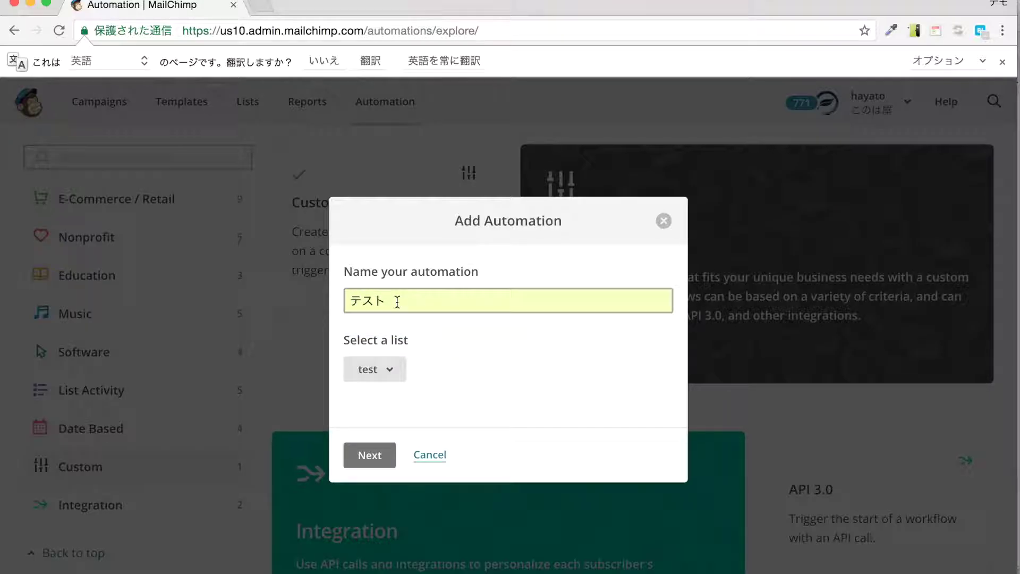
pyautogui.click(397, 301)
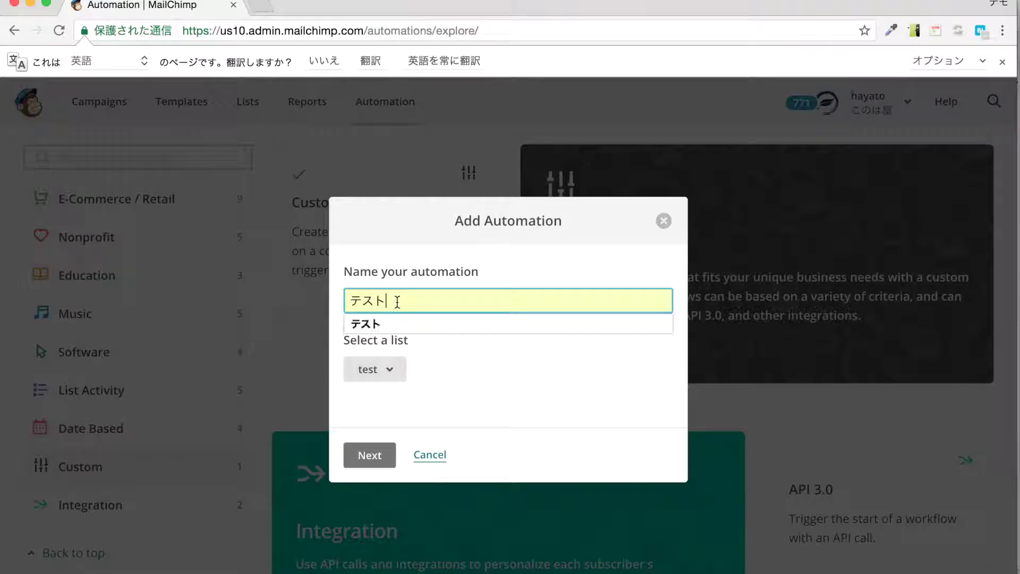
pyautogui.moveTo(349, 302); pyautogui.dragTo(383, 301)
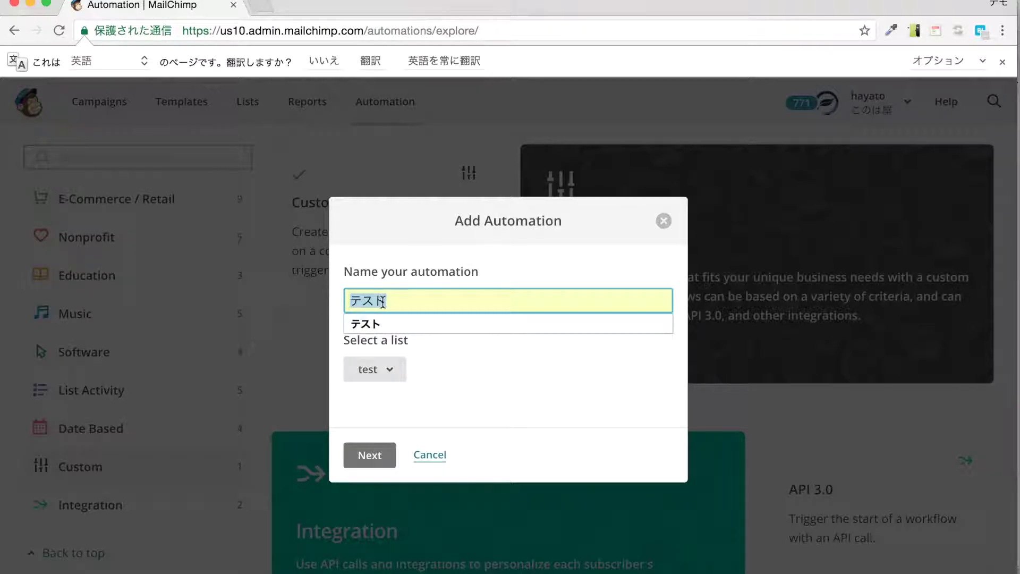
pyautogui.click(485, 386)
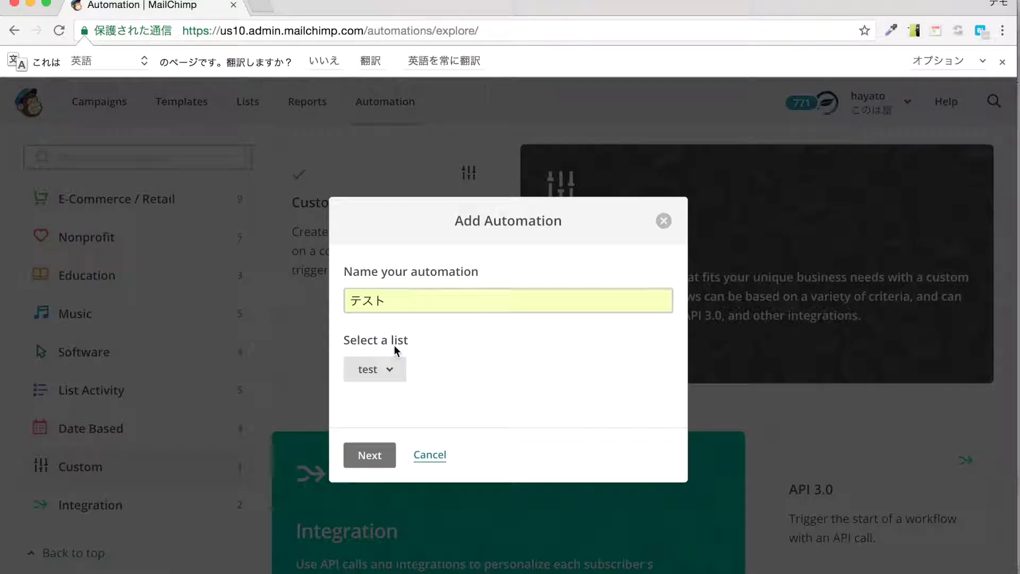
# Assign the test list to the automation and proceed to its workflow.
pyautogui.click(392, 376)
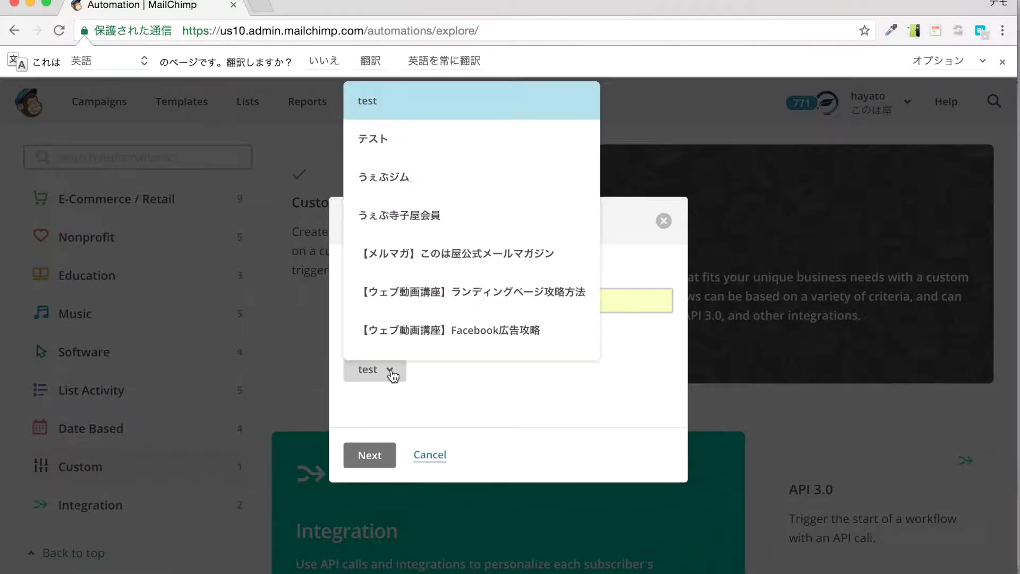
pyautogui.click(417, 110)
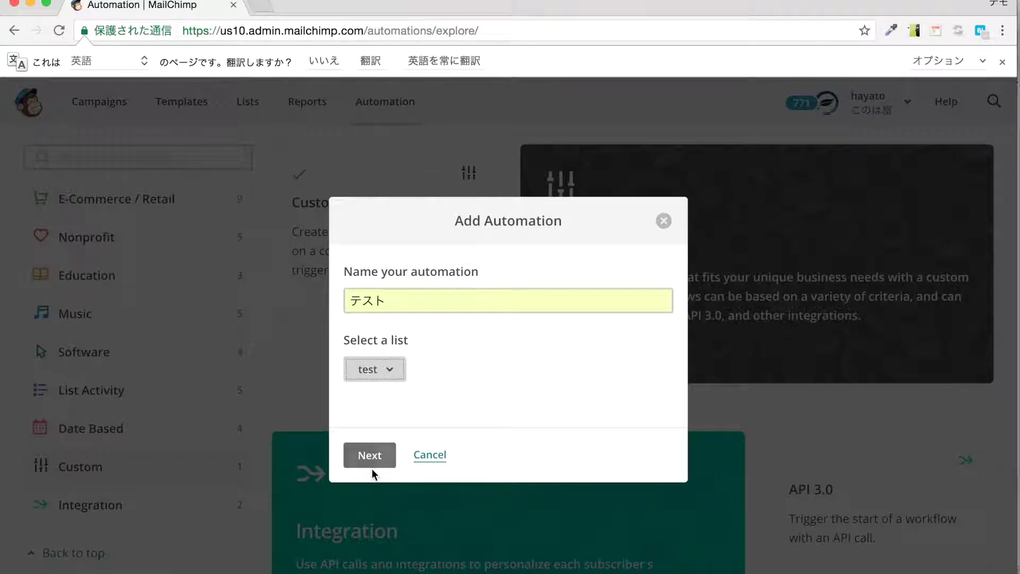
pyautogui.click(364, 456)
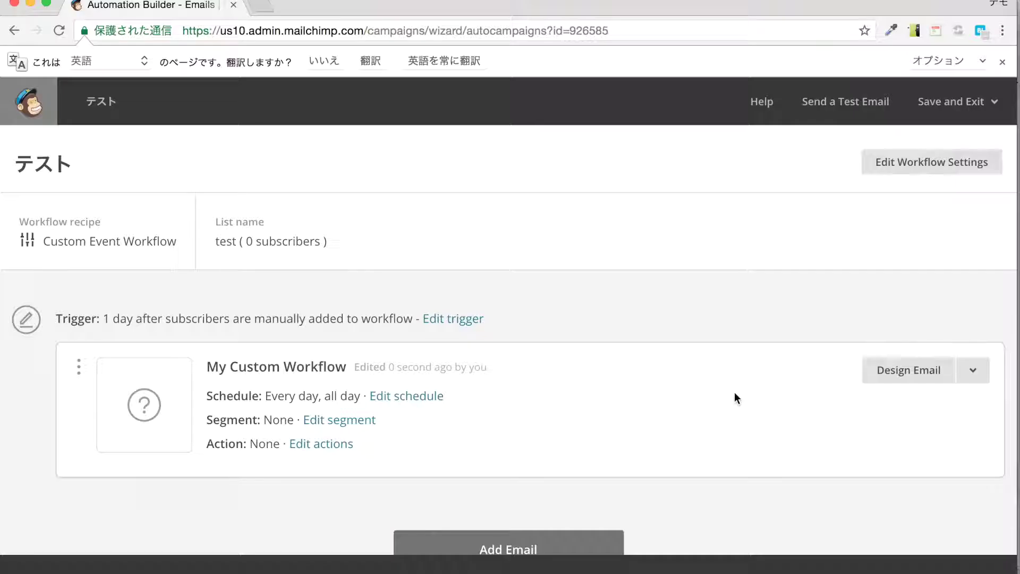
# Begin designing the workflow's first email and name it 第一回.
pyautogui.click(893, 377)
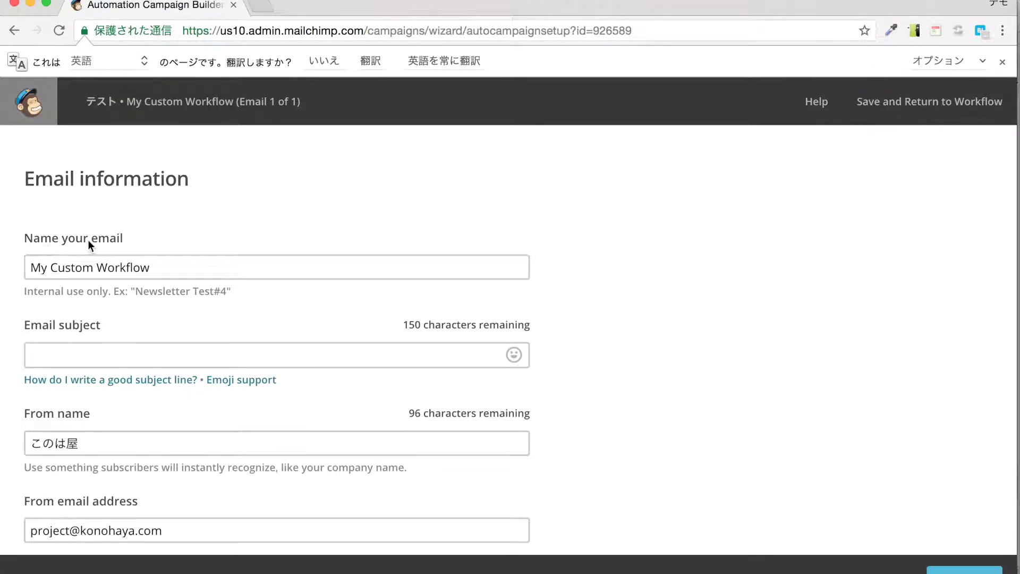
pyautogui.click(92, 265)
pyautogui.tripleClick(92, 266)
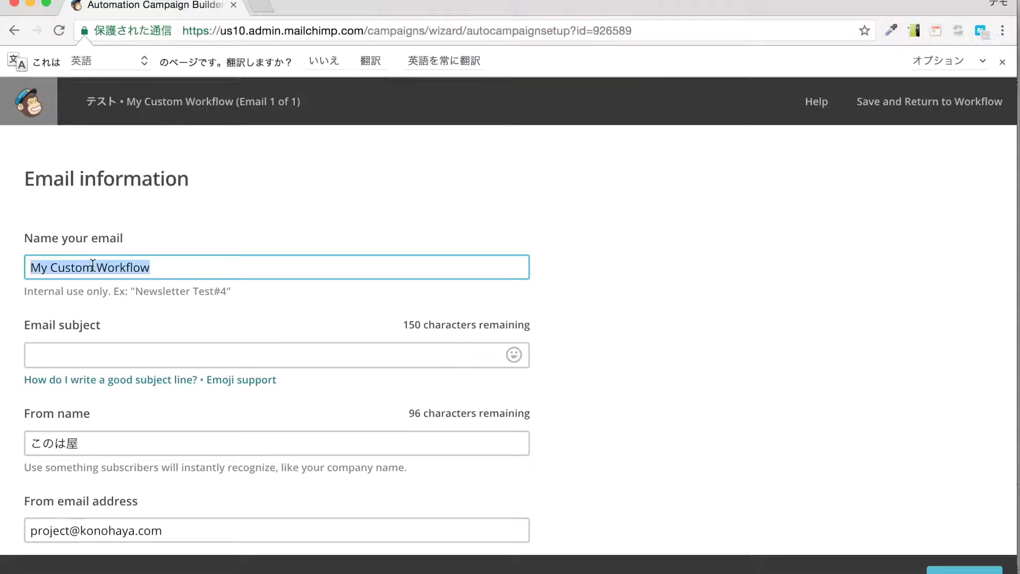
pyautogui.write('だ')
pyautogui.press('Tab')
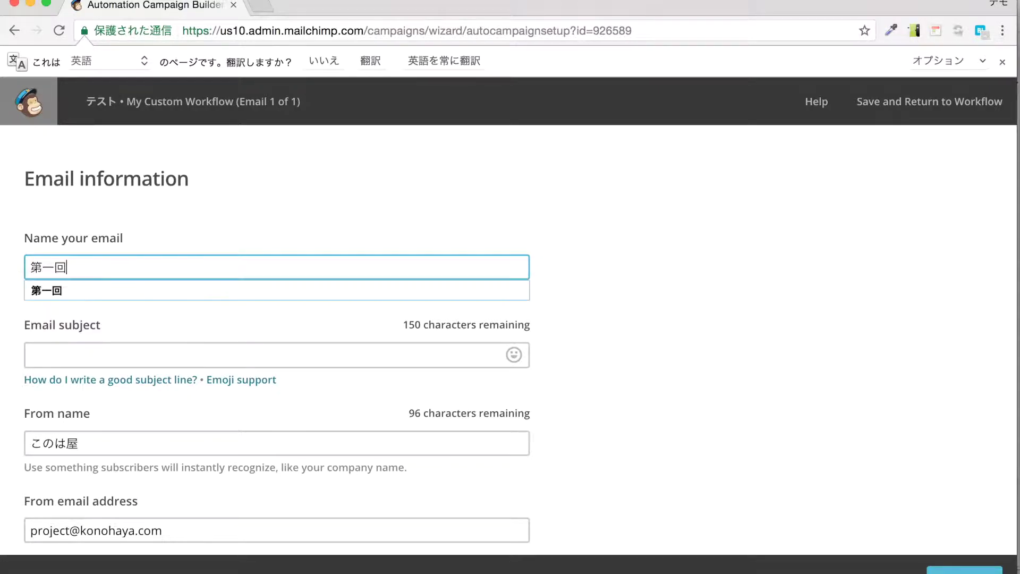
pyautogui.click(78, 292)
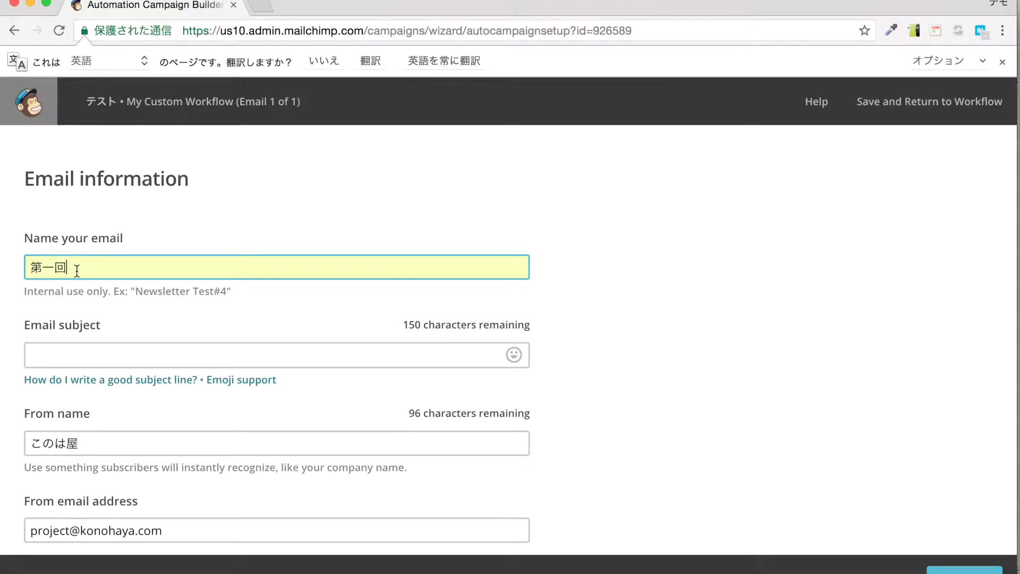
# Set the first email's subject to 第一回 and proceed to template selection.
pyautogui.click(60, 353)
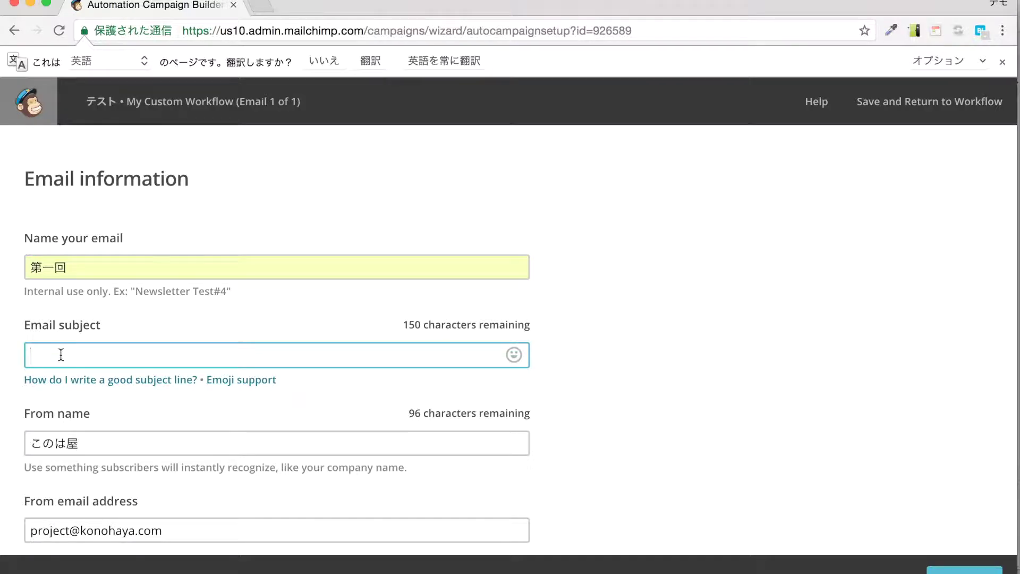
pyautogui.write('だ')
pyautogui.press('Tab')
pyautogui.press('Tab')
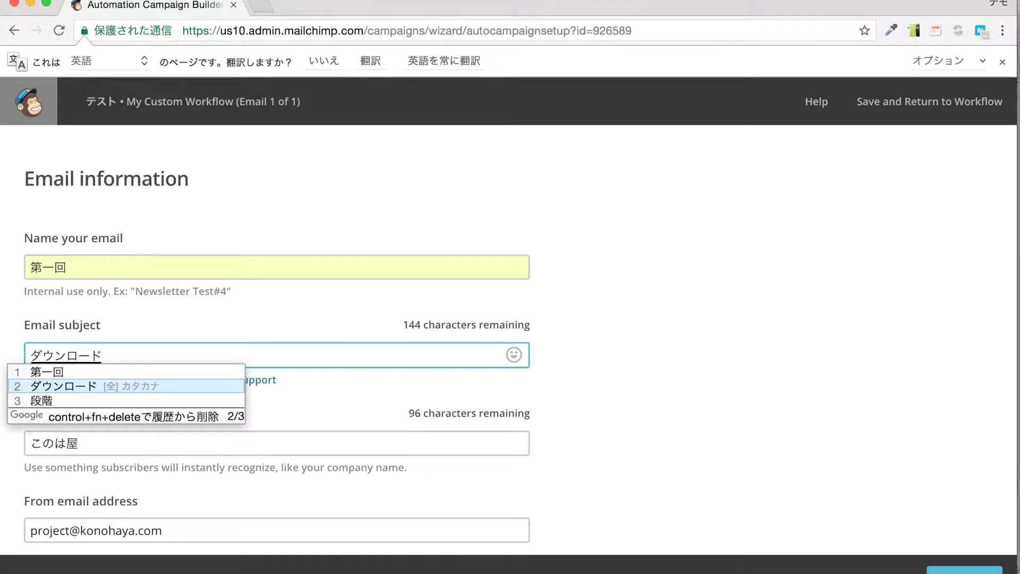
pyautogui.press('Up')
pyautogui.press('Return')
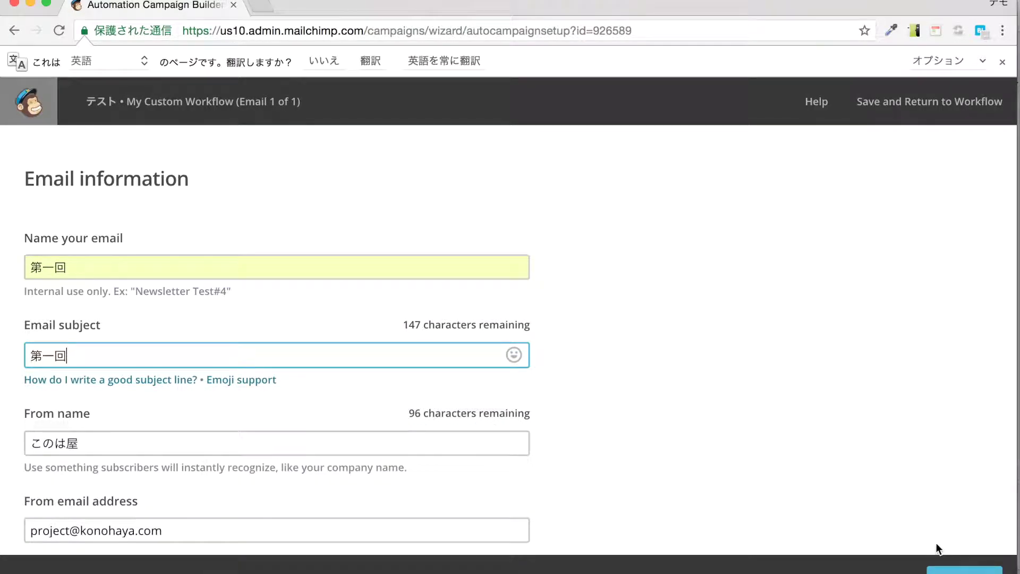
pyautogui.click(940, 568)
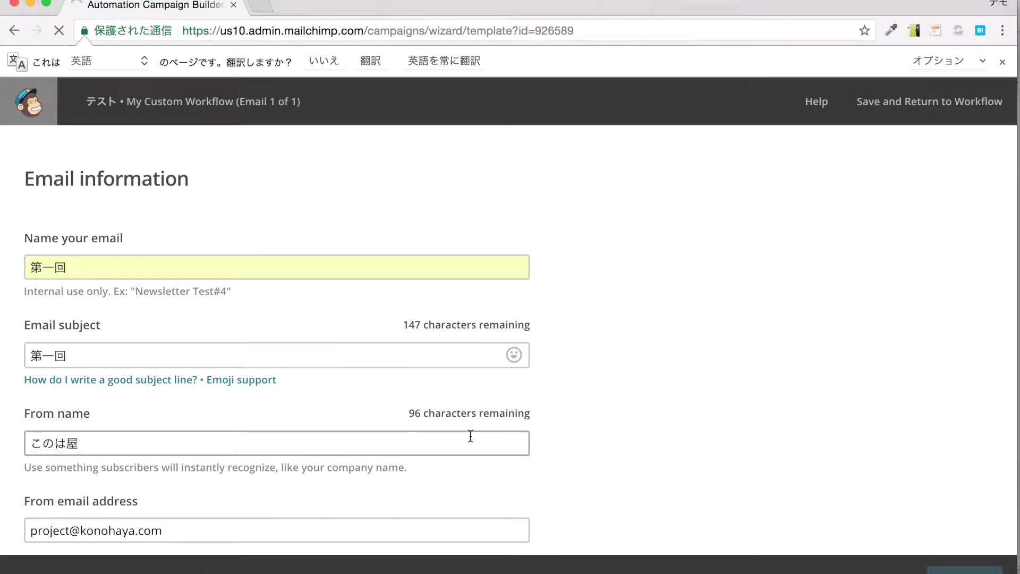
# Apply the third saved template in the first row to the first email, review its content and return to the workflow.
pyautogui.click(209, 232)
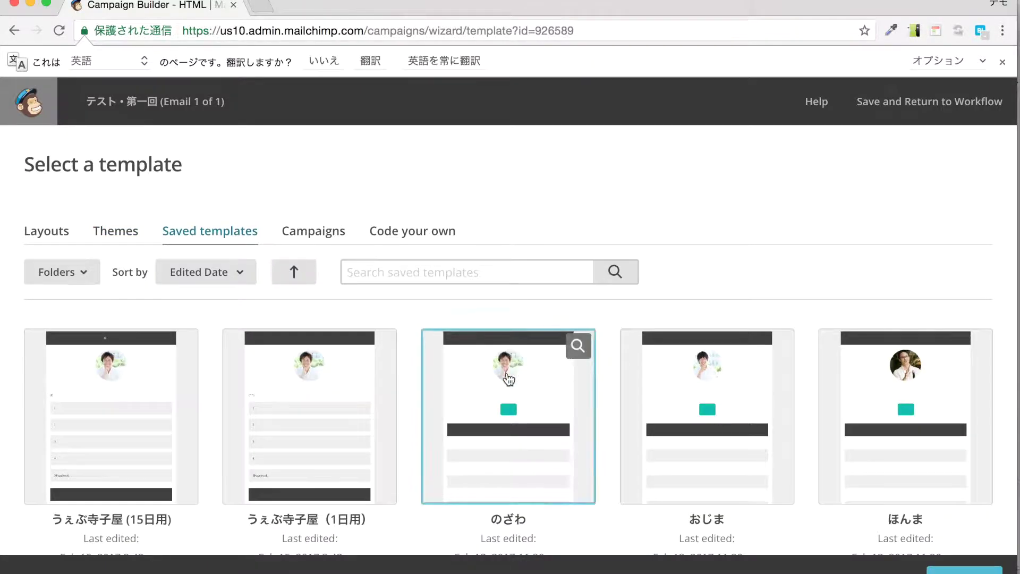
pyautogui.click(541, 396)
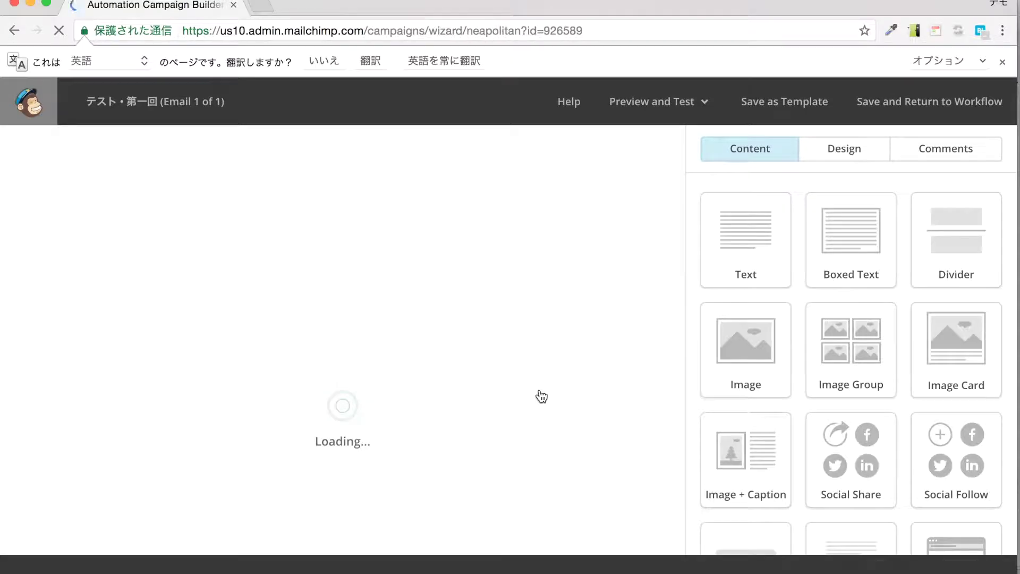
pyautogui.moveTo(419, 161)
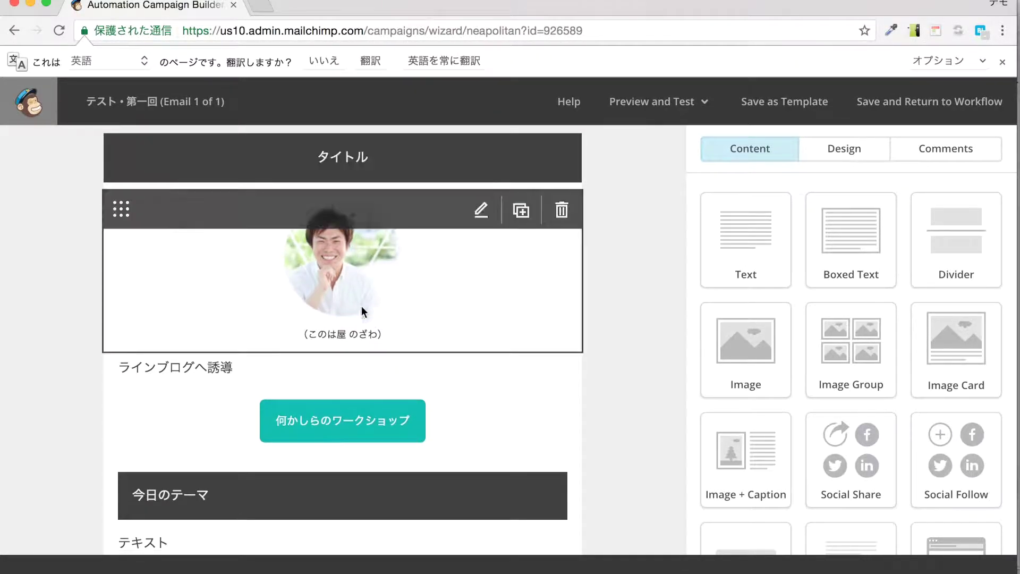
pyautogui.scroll(-10, 364, 330)
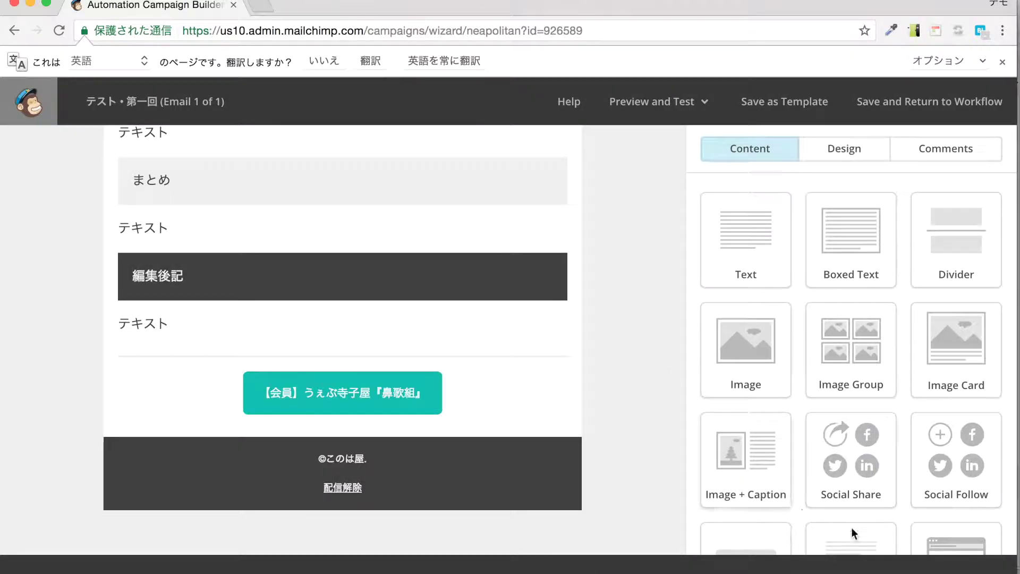
pyautogui.click(949, 564)
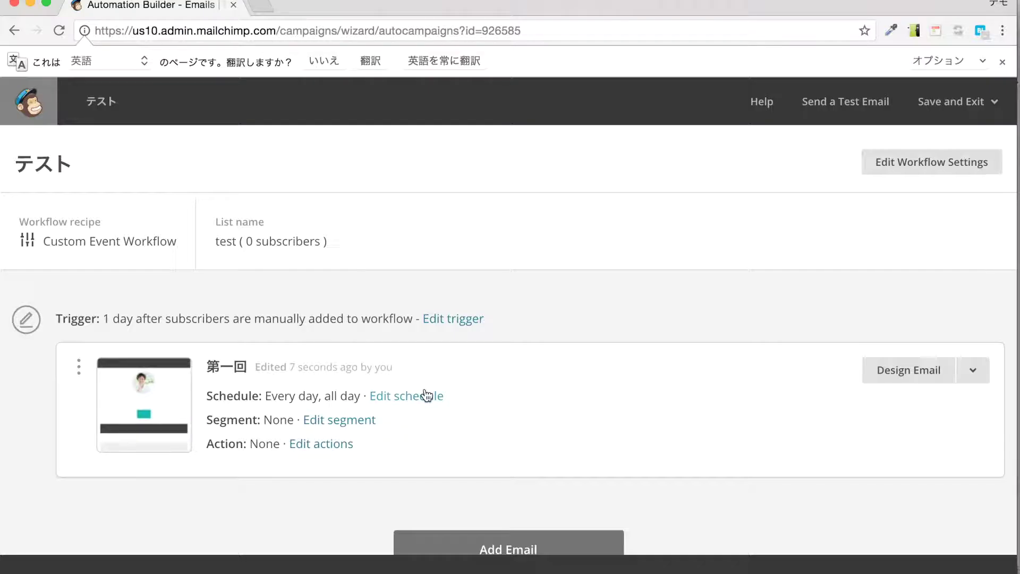
# Add a second email to the workflow after 第一回.
pyautogui.scroll(-2, 427, 396)
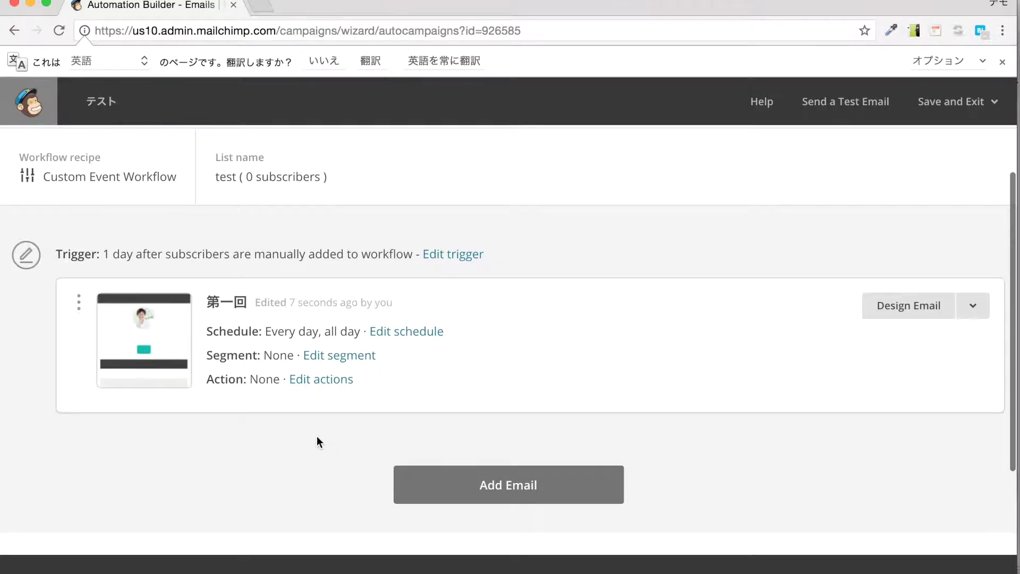
pyautogui.scroll(-1, 317, 438)
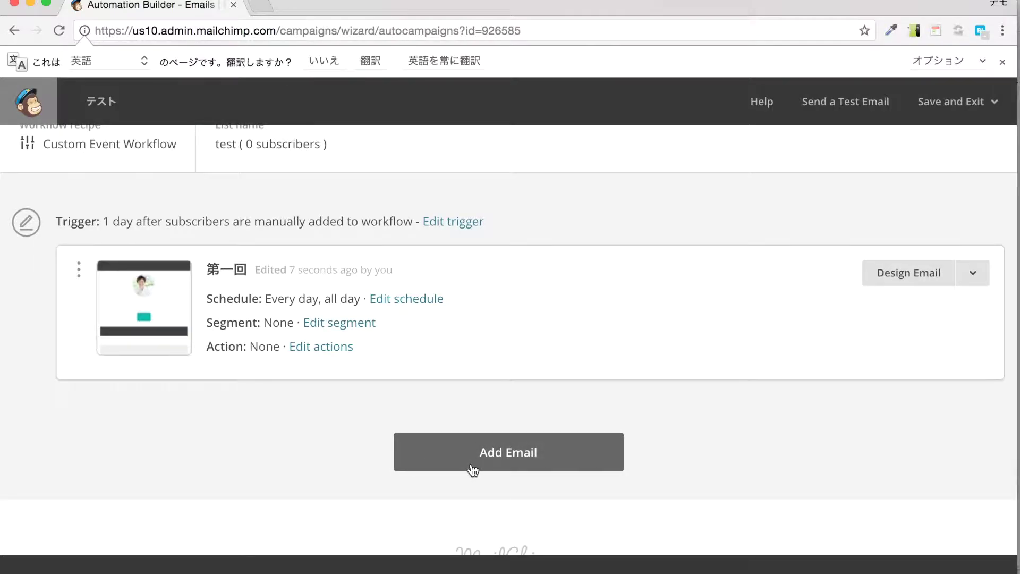
pyautogui.click(500, 454)
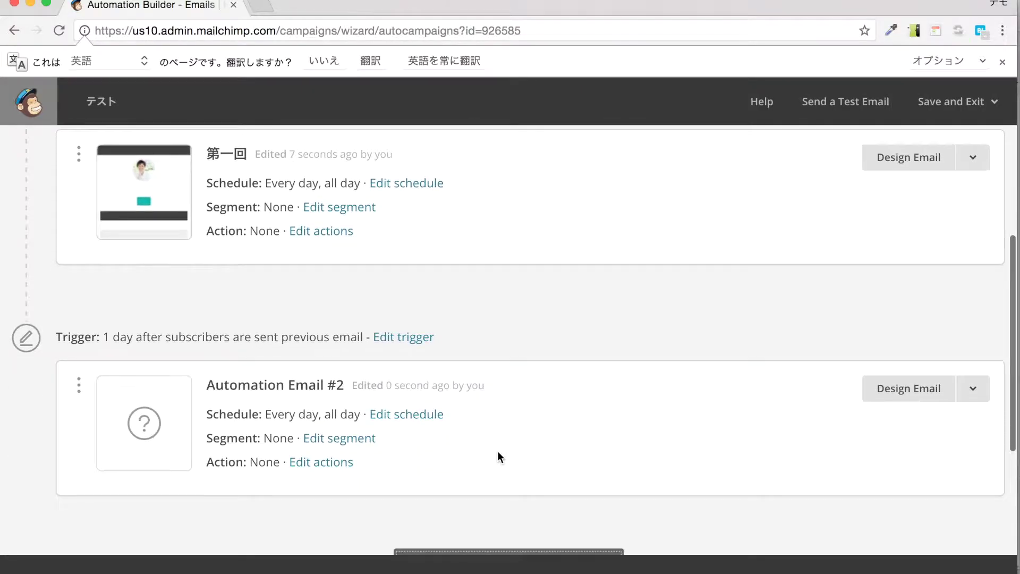
# Begin designing the second email and name it 第二回.
pyautogui.click(875, 395)
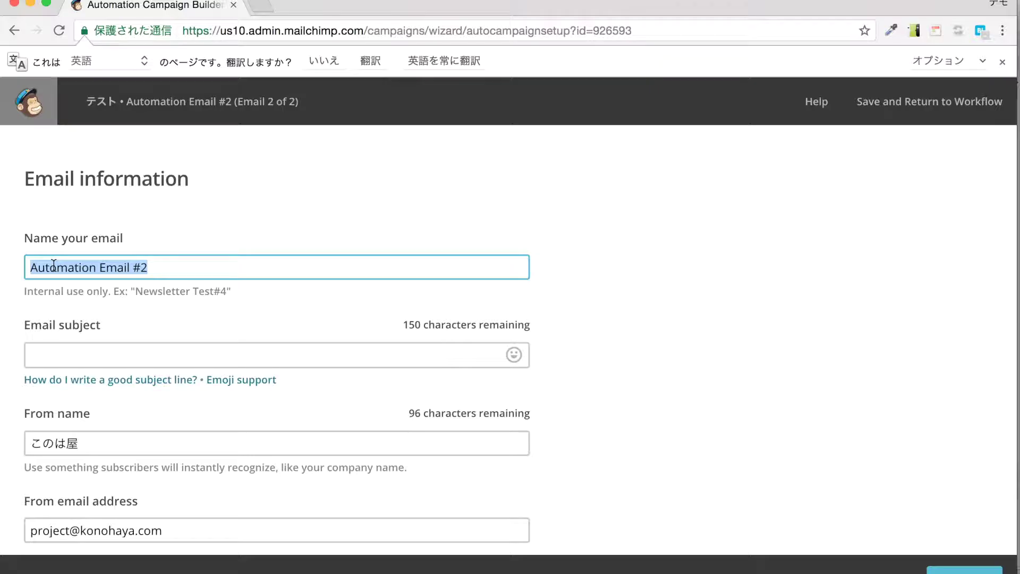
pyautogui.write('だ')
pyautogui.press('BackSpace')
pyautogui.write('だい')
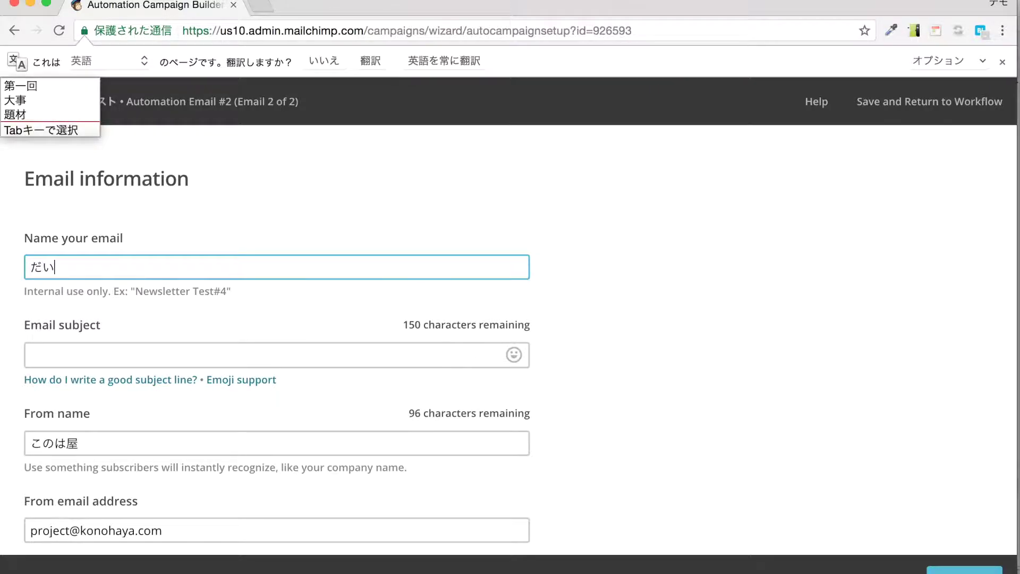
pyautogui.write('にかい')
pyautogui.press('space')
pyautogui.press('Return')
# Copy the second email's name 第二回 into its subject.
pyautogui.press('super+a')
pyautogui.press('super+c')
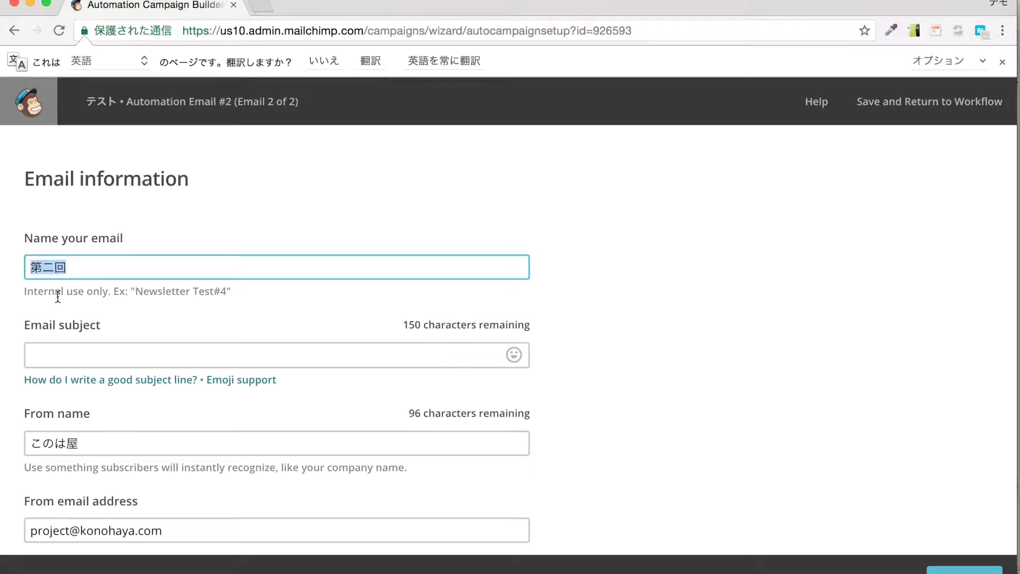
pyautogui.click(58, 325)
pyautogui.press('super+v')
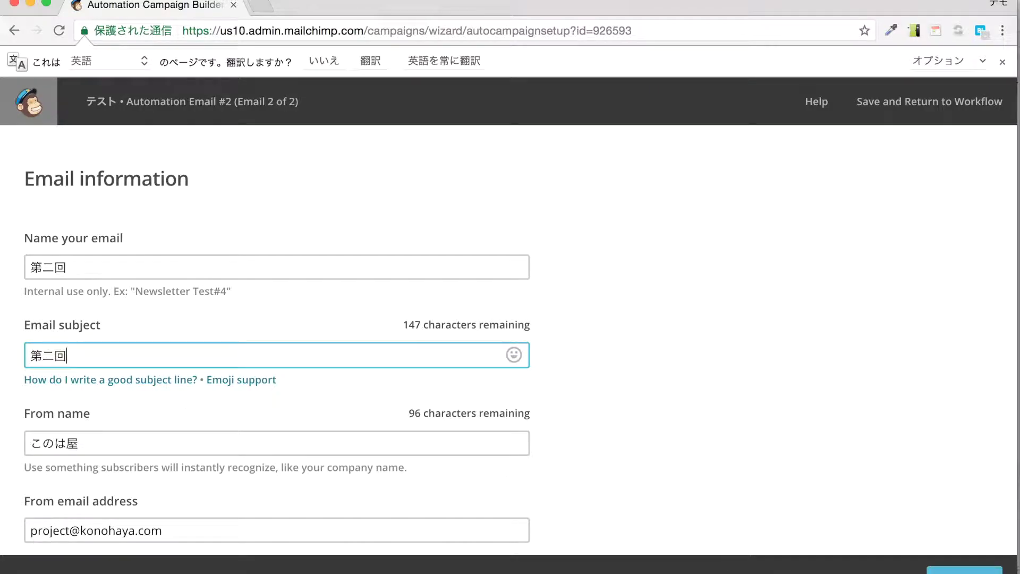
# Apply the third saved template in the first row to the second email, review its content and return to the workflow.
pyautogui.press('Return')
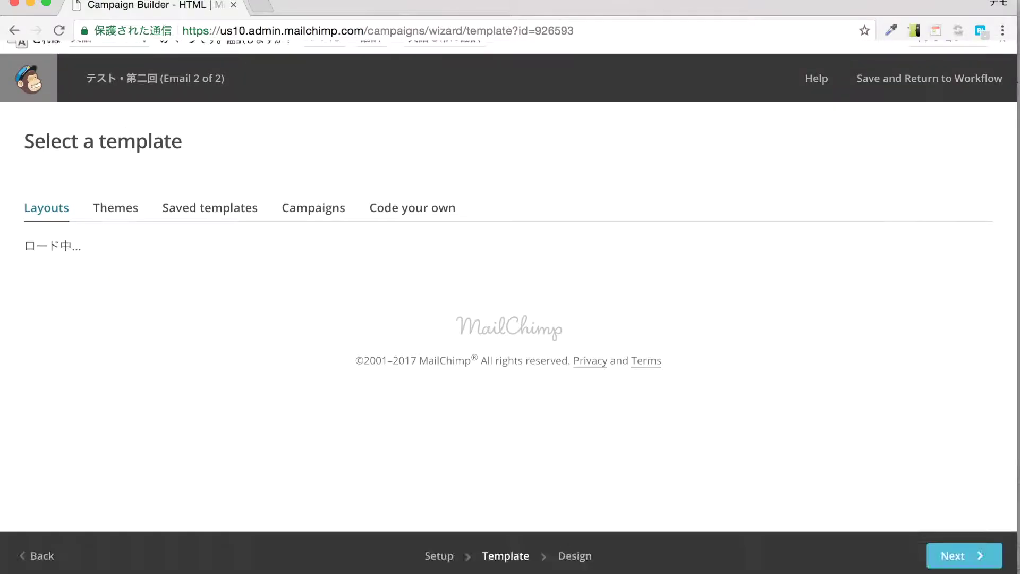
pyautogui.click(105, 232)
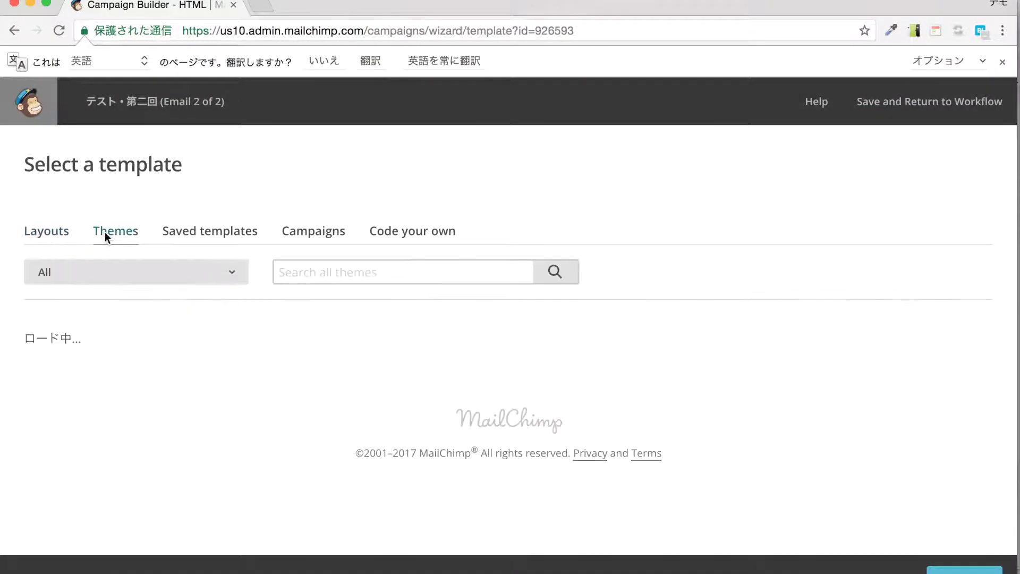
pyautogui.click(232, 231)
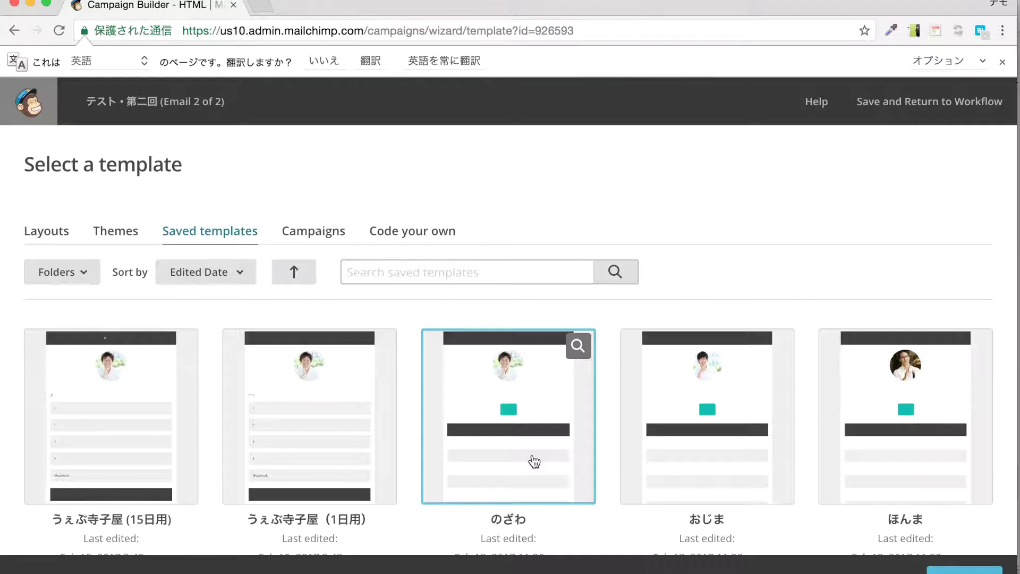
pyautogui.click(550, 456)
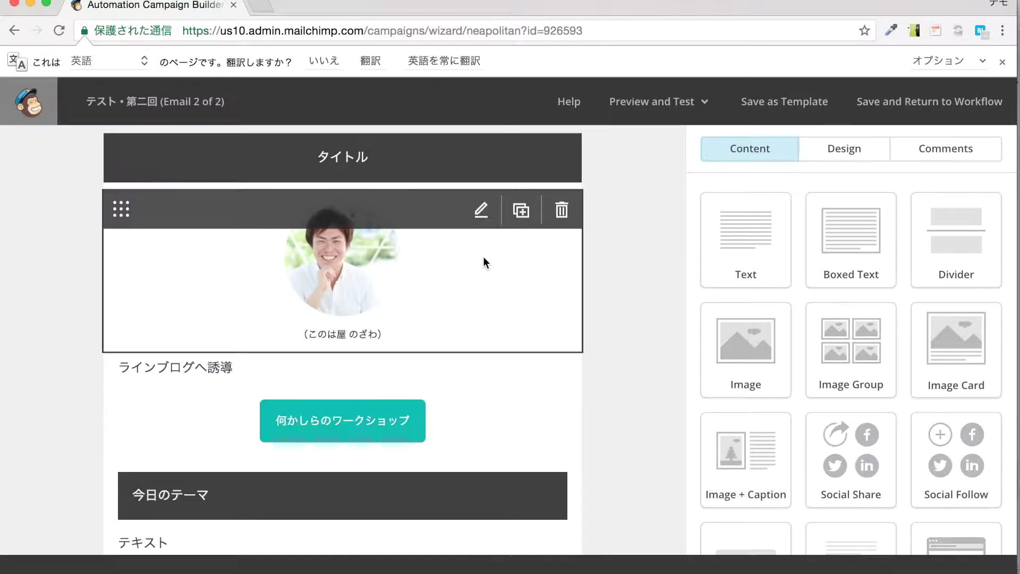
pyautogui.scroll(-15, 482, 186)
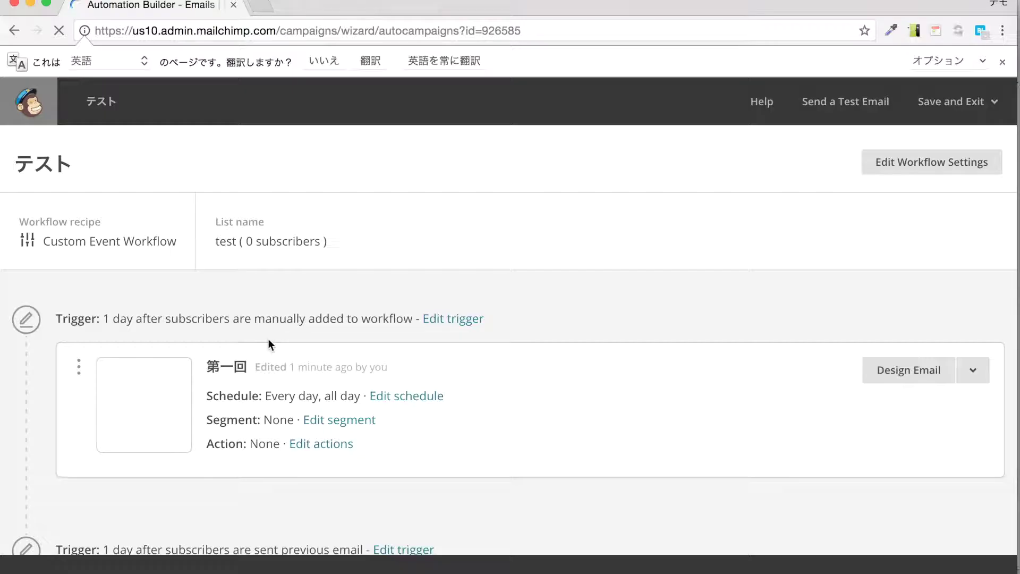
# Start changing the trigger of the first email 第一回 and show the list management triggers.
pyautogui.click(444, 324)
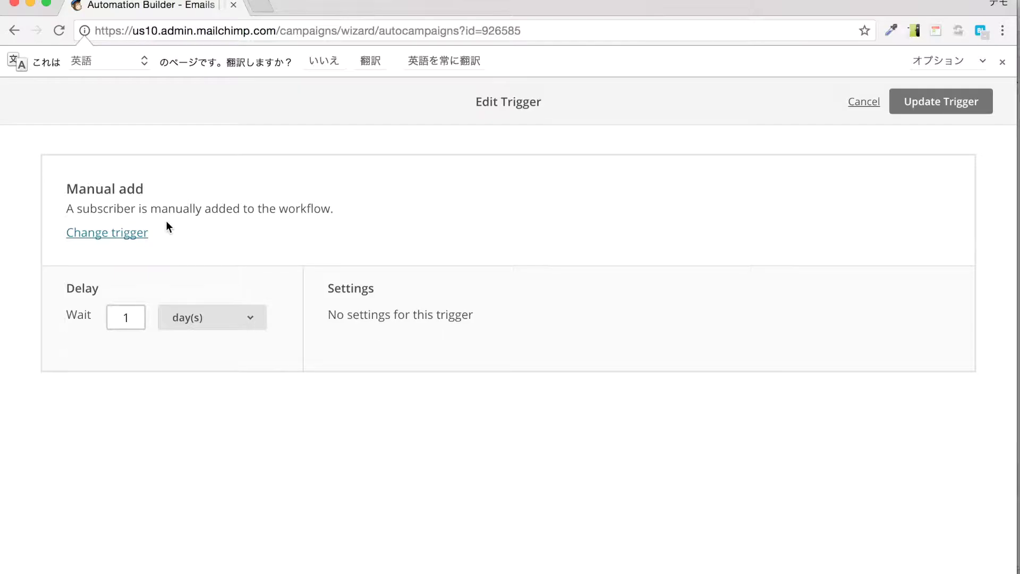
pyautogui.click(92, 234)
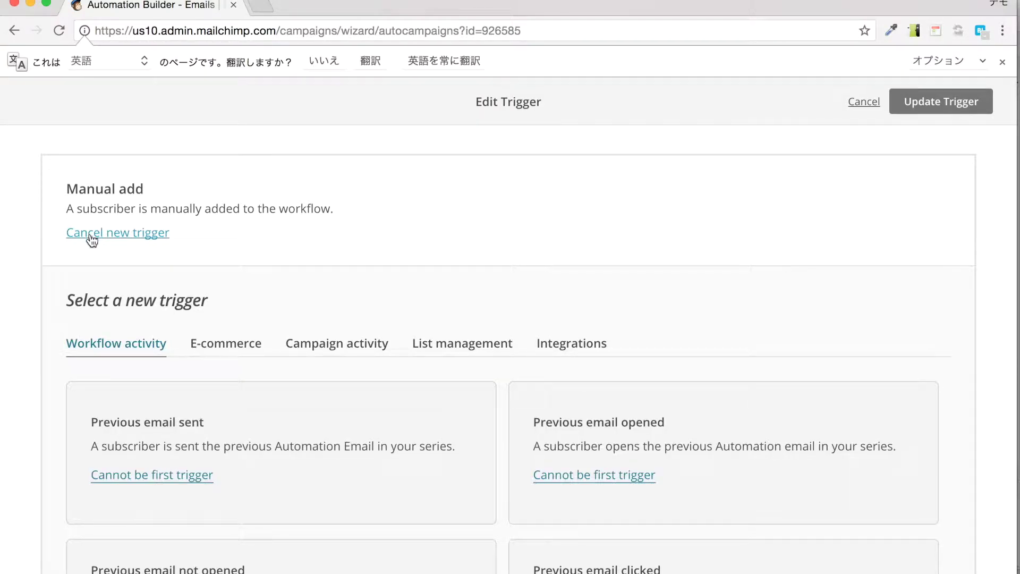
pyautogui.scroll(-1, 434, 310)
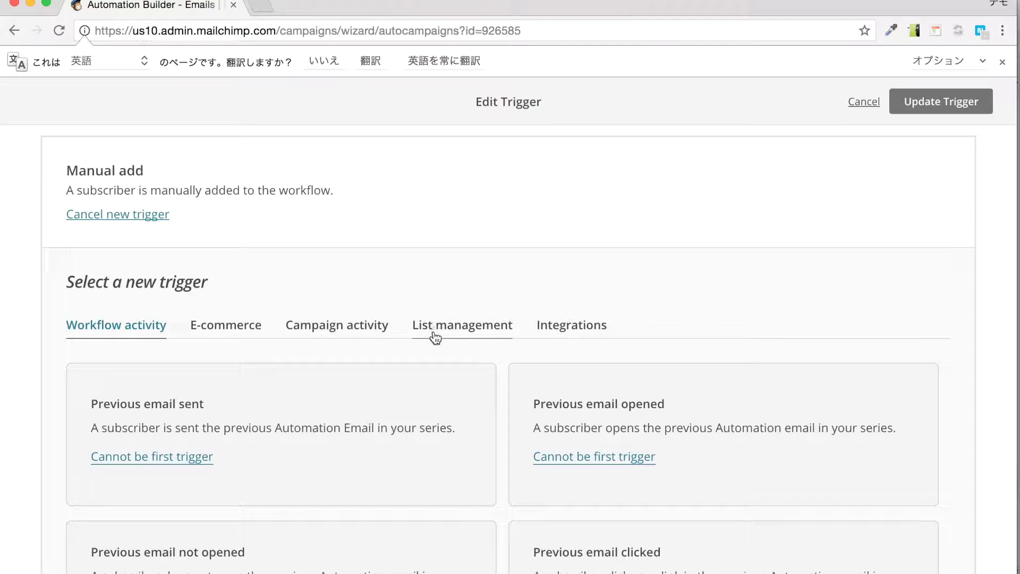
pyautogui.click(432, 330)
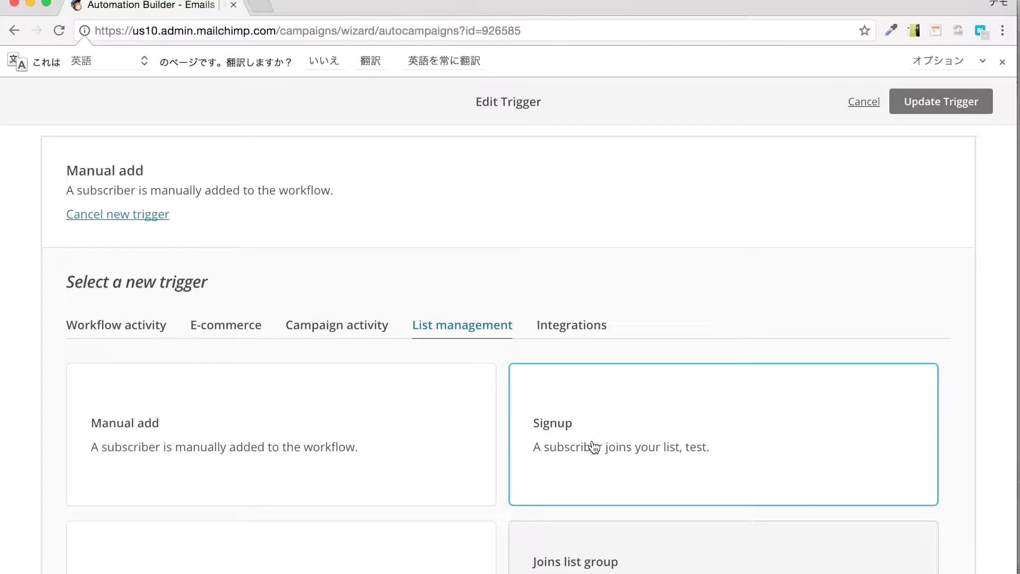
# Translate the trigger selection page into Japanese.
pyautogui.rightClick(636, 401)
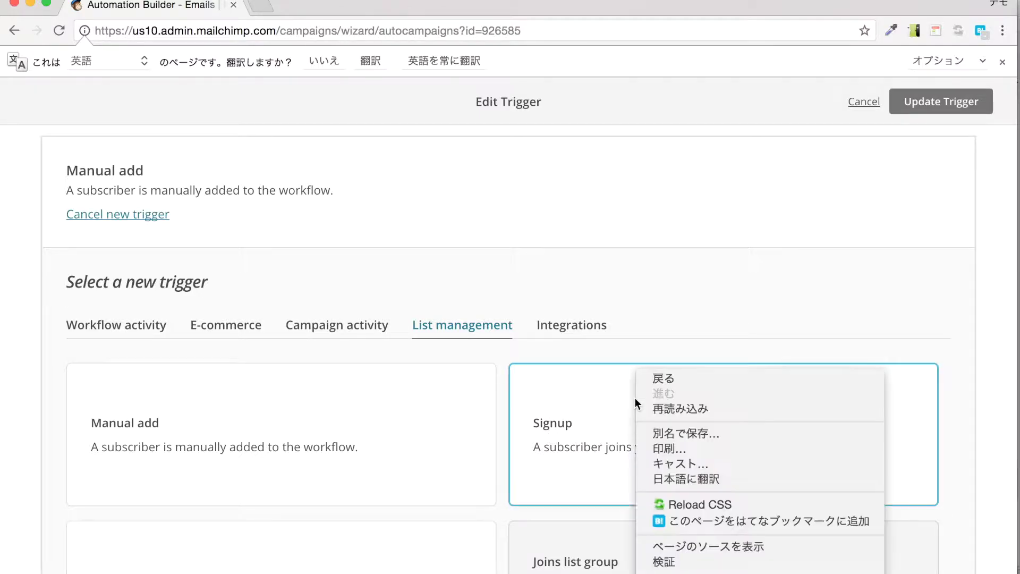
pyautogui.click(649, 314)
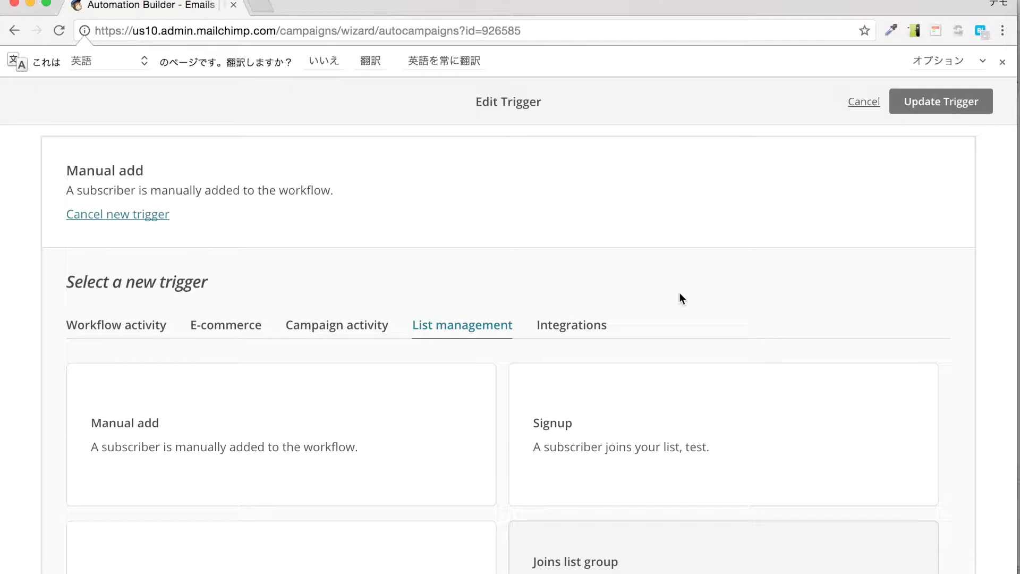
pyautogui.rightClick(656, 292)
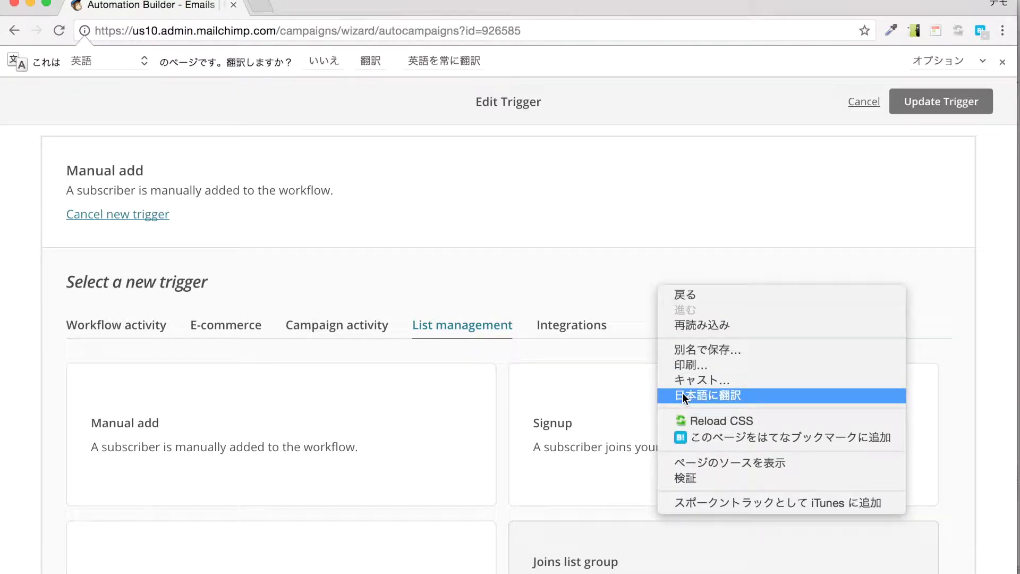
pyautogui.click(637, 263)
pyautogui.rightClick(637, 263)
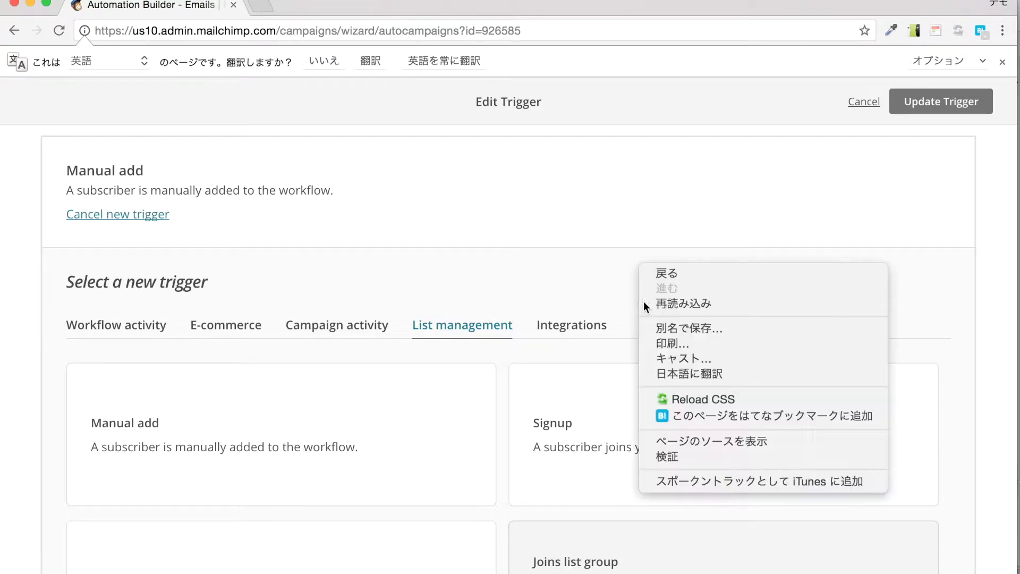
pyautogui.click(674, 375)
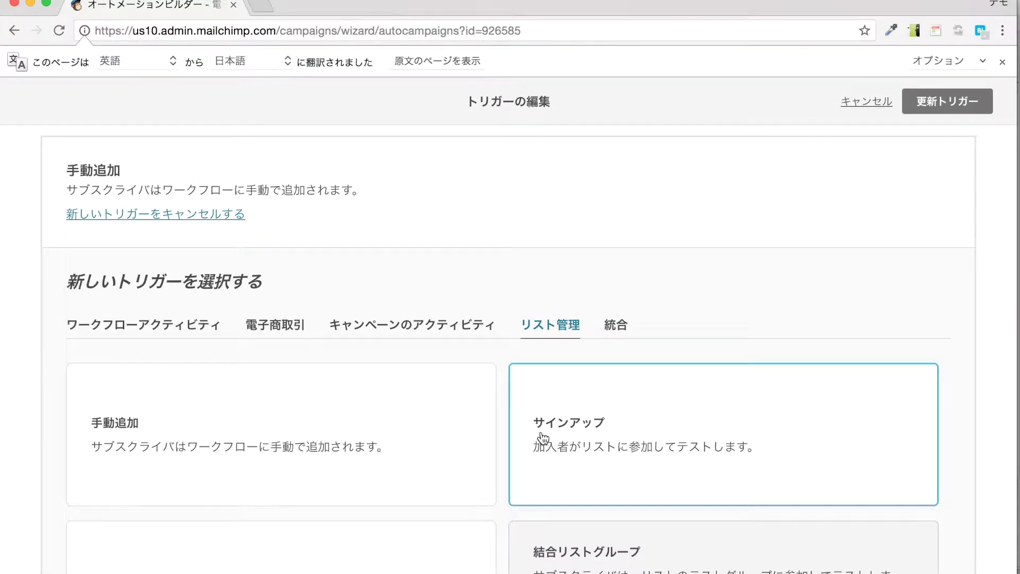
# Choose Signup as the new trigger for the first email.
pyautogui.scroll(-1, 564, 451)
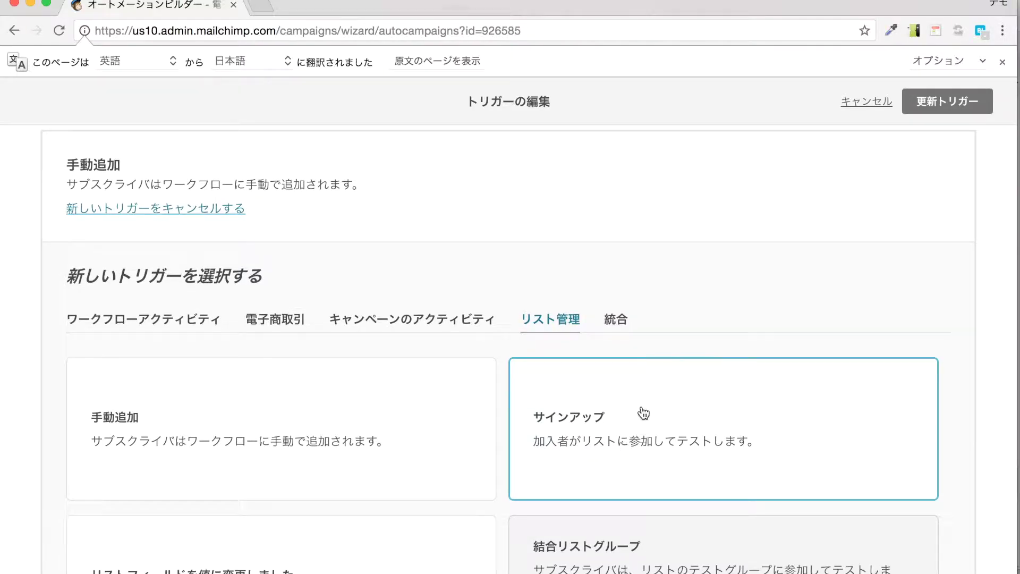
pyautogui.scroll(-1, 536, 434)
pyautogui.click(595, 431)
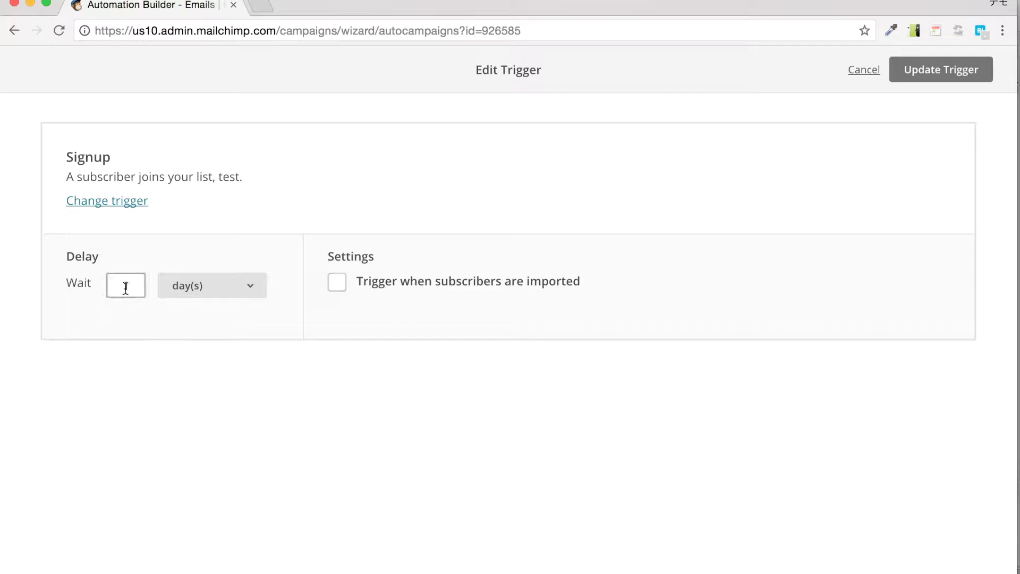
# Try immediately, hour(s) and week(s) as the delay for the first email's Signup trigger.
pyautogui.click(259, 292)
pyautogui.click(219, 257)
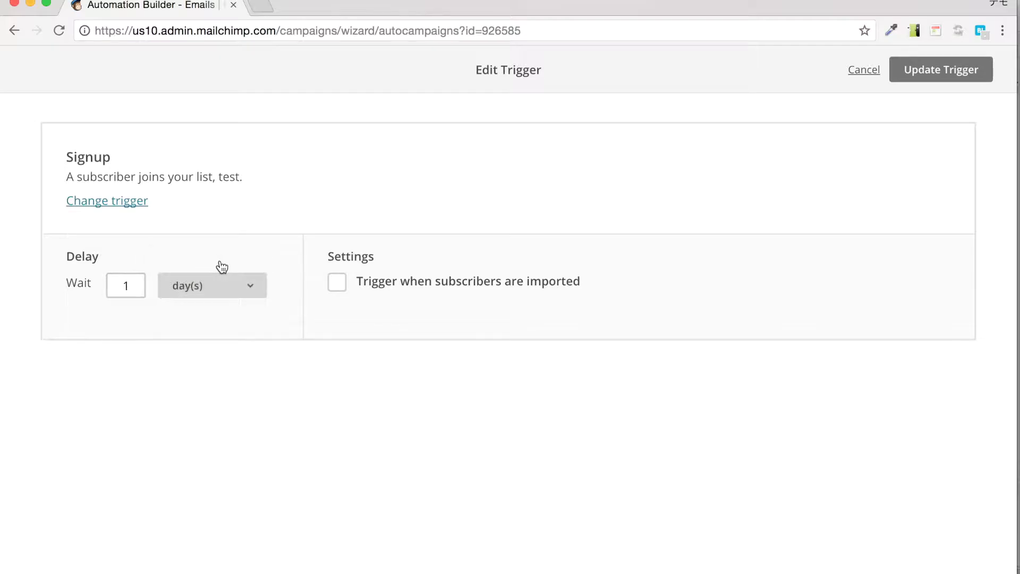
pyautogui.click(157, 289)
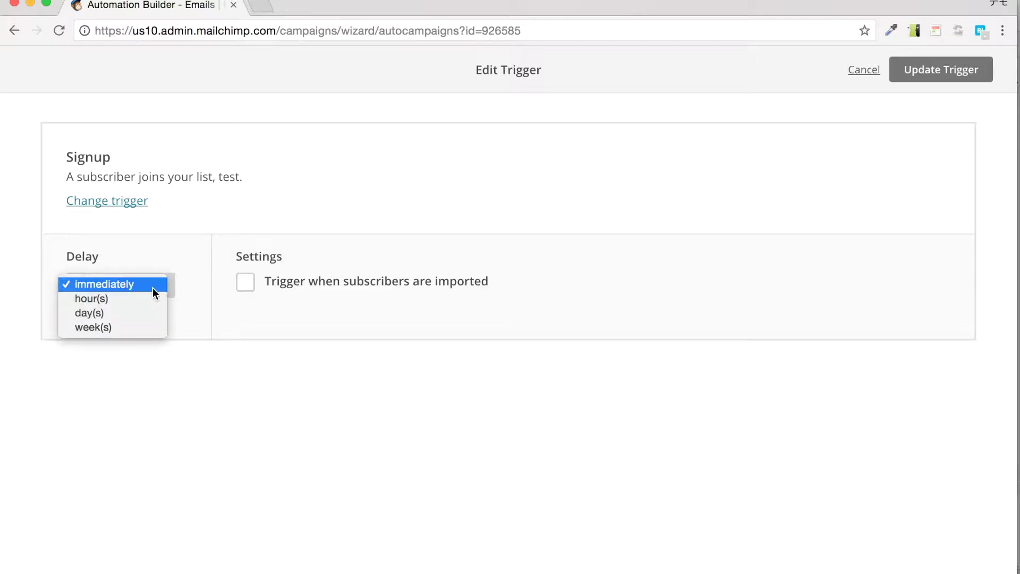
pyautogui.click(131, 284)
pyautogui.click(146, 287)
pyautogui.click(143, 301)
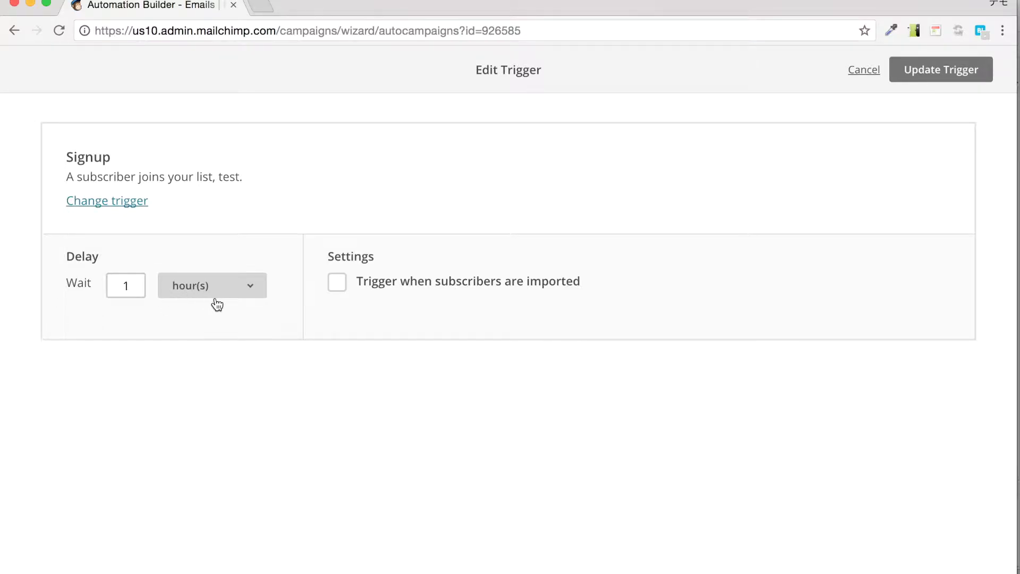
pyautogui.click(241, 285)
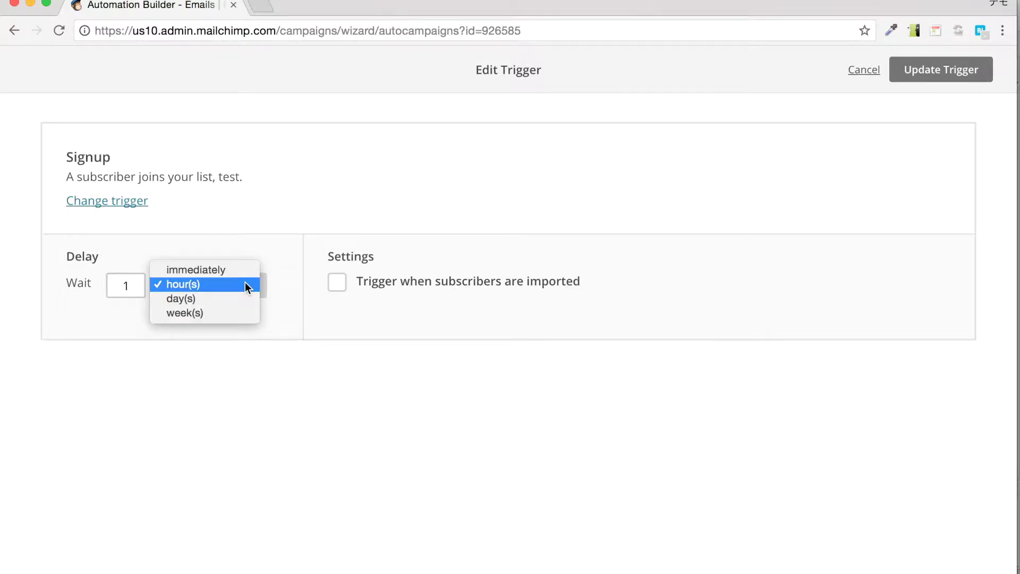
pyautogui.click(228, 313)
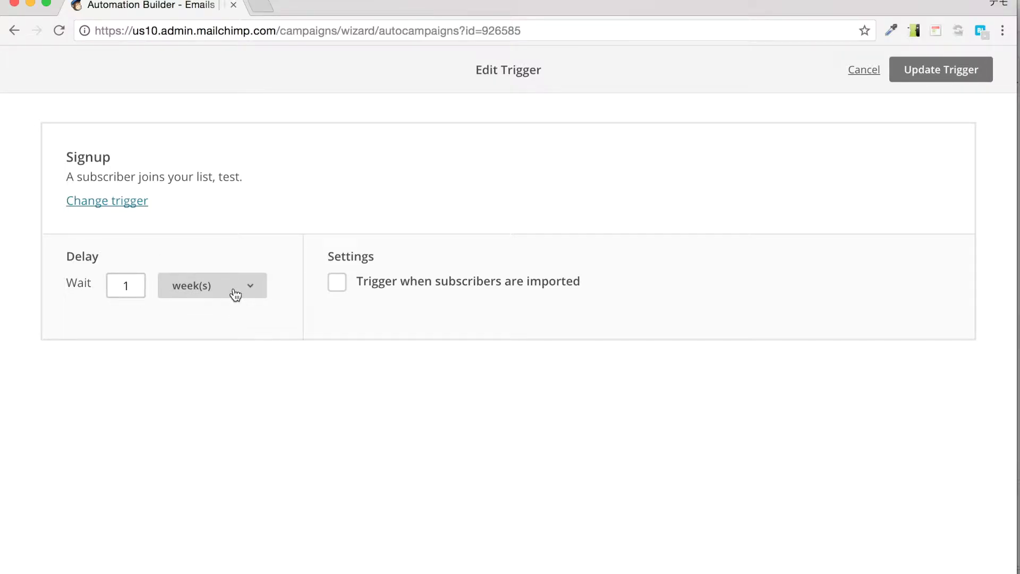
# Set the first email's Signup trigger delay to immediately and update the trigger.
pyautogui.click(230, 292)
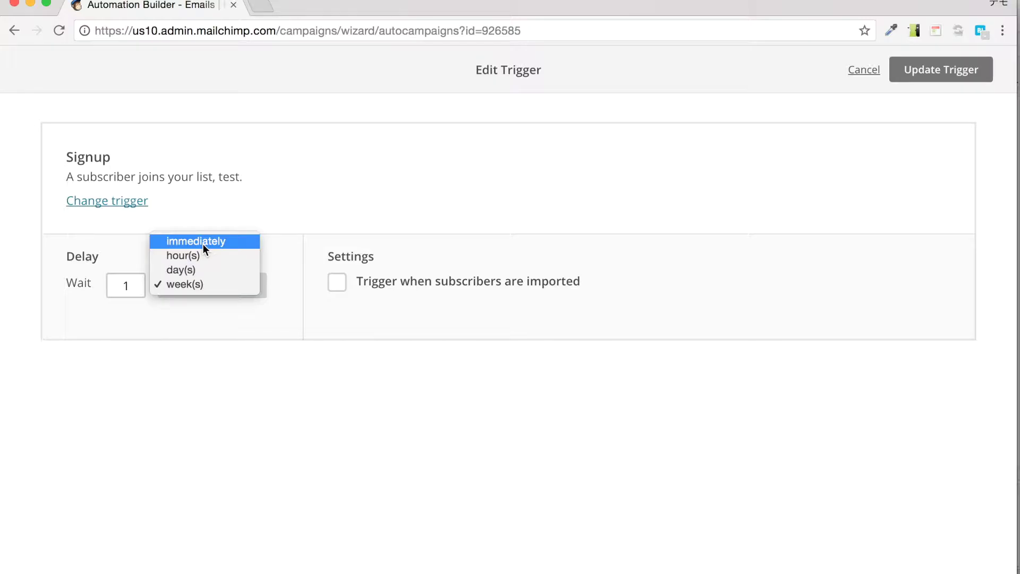
pyautogui.click(202, 244)
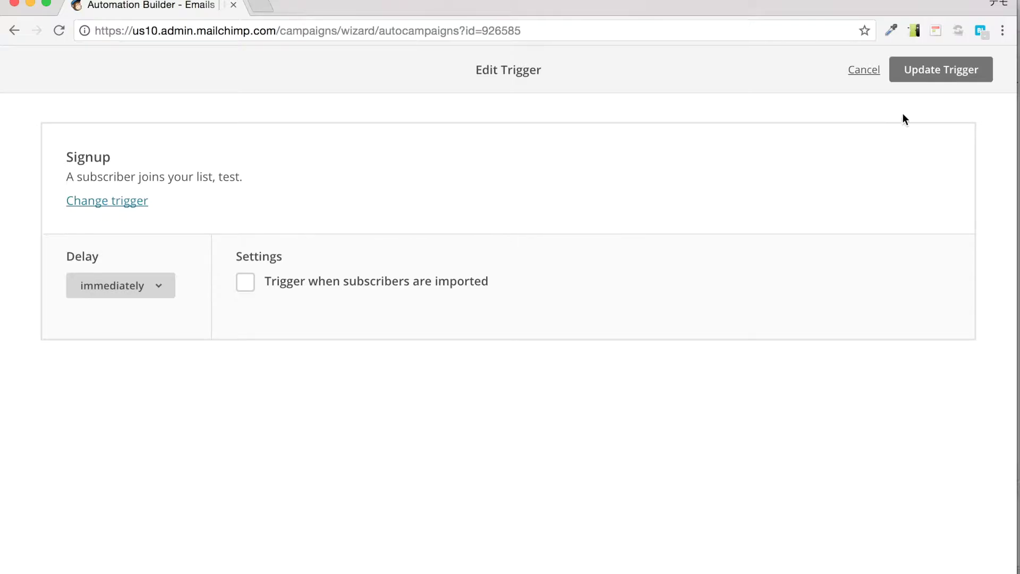
pyautogui.click(940, 78)
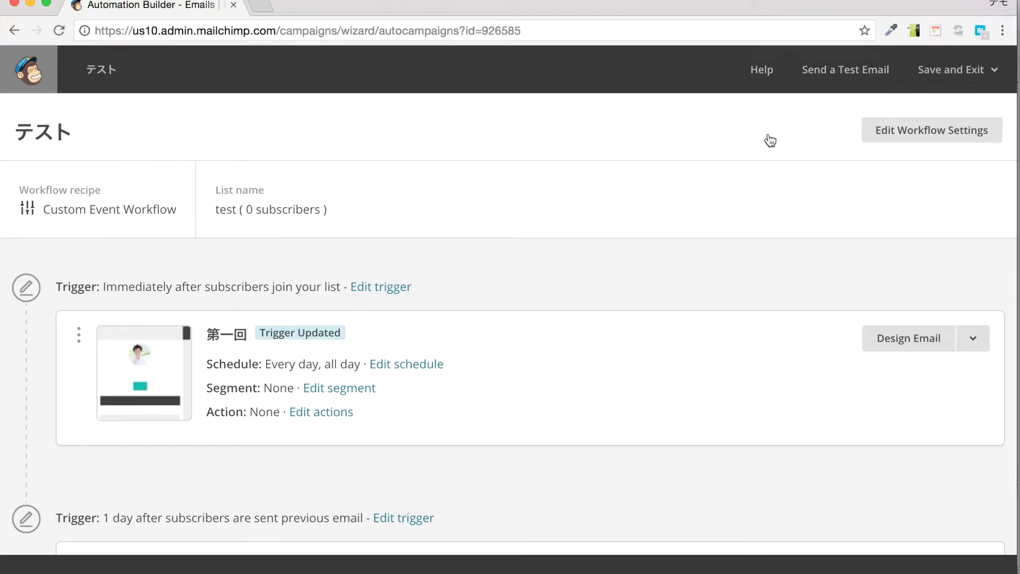
# Try week(s) and hour(s) as the second email's trigger delay, settle on 1 day(s) and update the trigger.
pyautogui.scroll(-3, 329, 417)
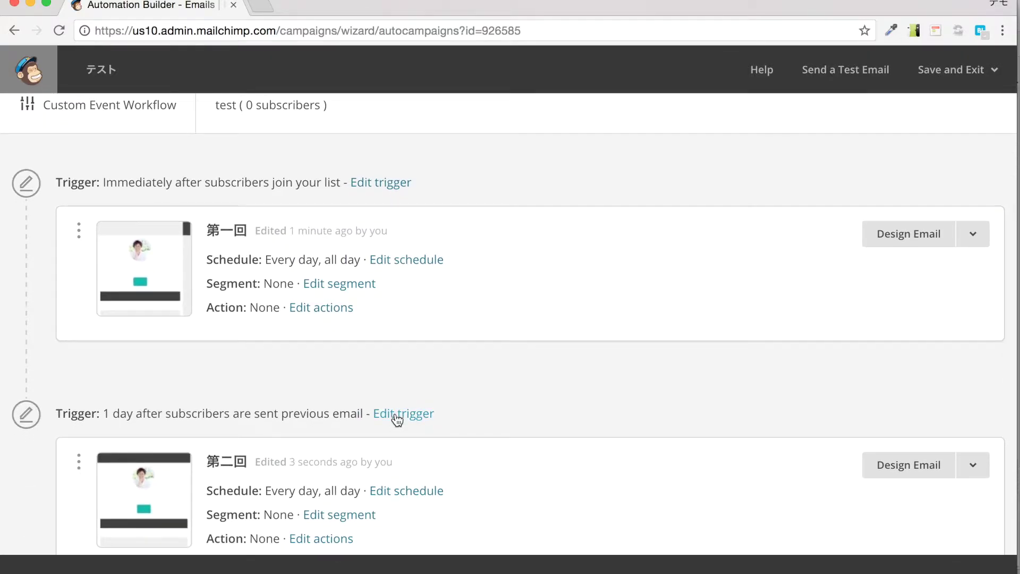
pyautogui.click(395, 413)
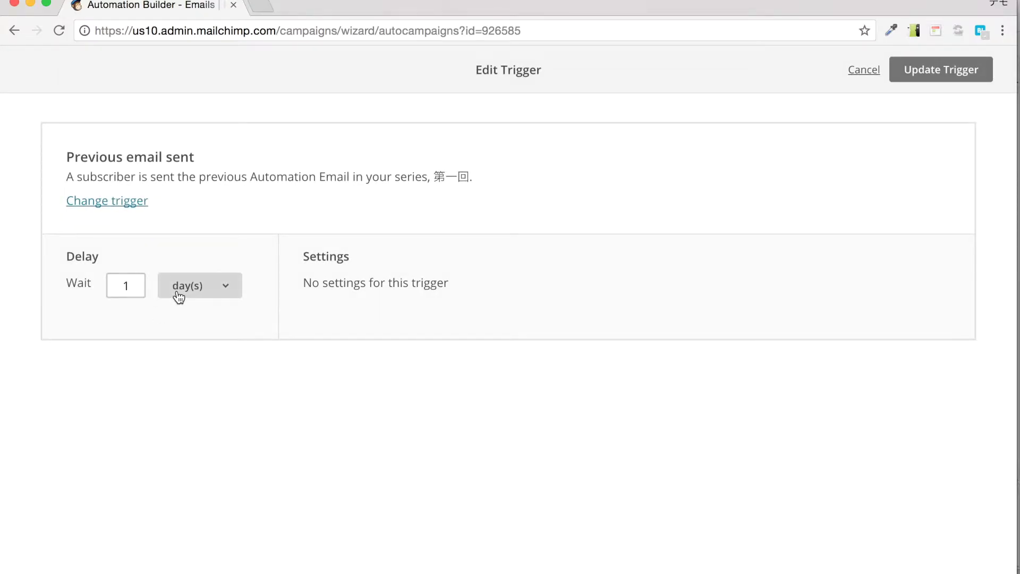
pyautogui.click(228, 288)
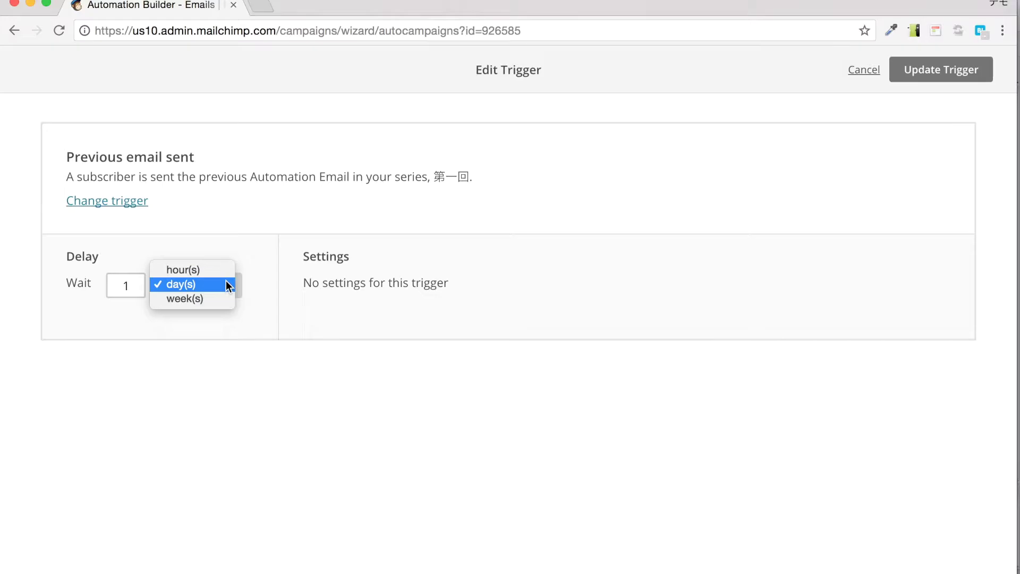
pyautogui.click(215, 298)
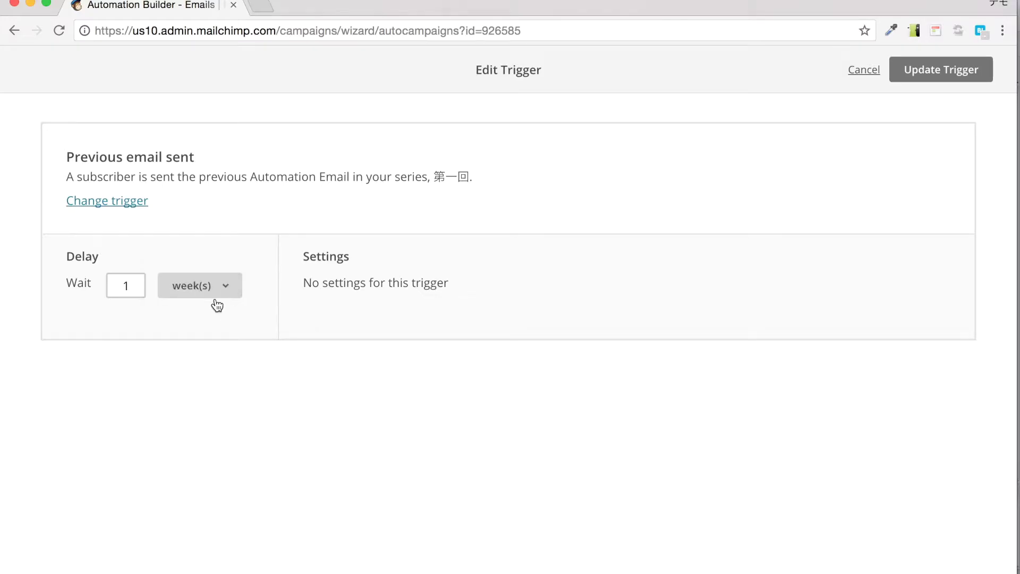
pyautogui.click(220, 288)
pyautogui.click(220, 253)
pyautogui.click(227, 291)
pyautogui.click(218, 298)
pyautogui.click(923, 79)
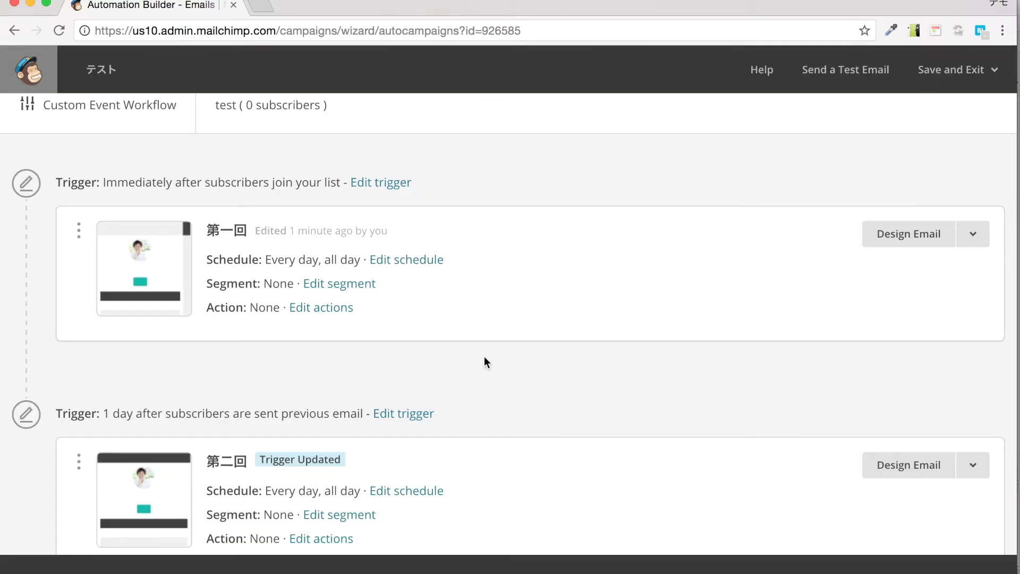
# Proceed to the workflow review, start the テスト automation workflow and open the automation overview.
pyautogui.scroll(-3, 486, 362)
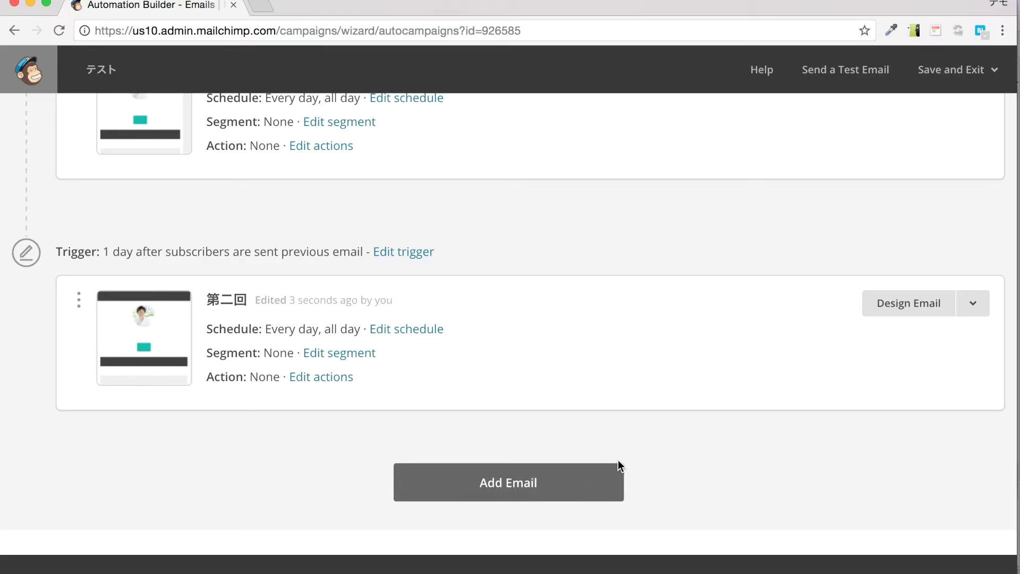
pyautogui.scroll(-1, 707, 466)
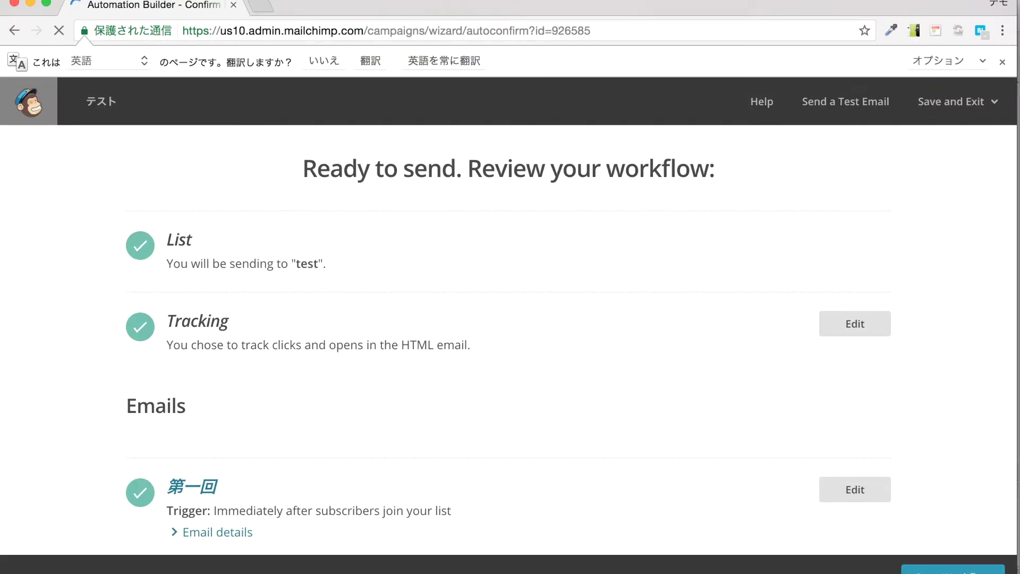
pyautogui.click(953, 569)
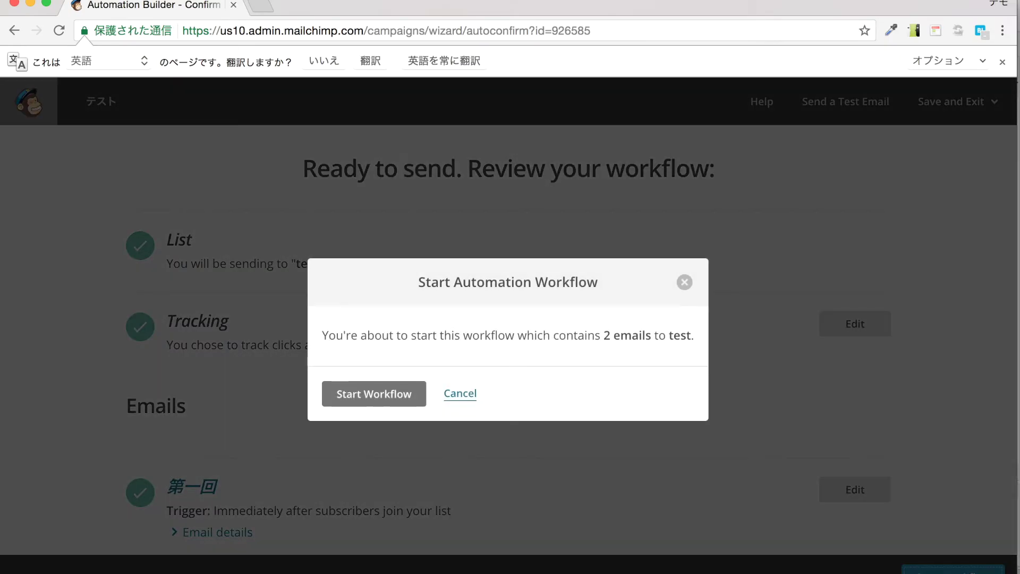
pyautogui.click(342, 394)
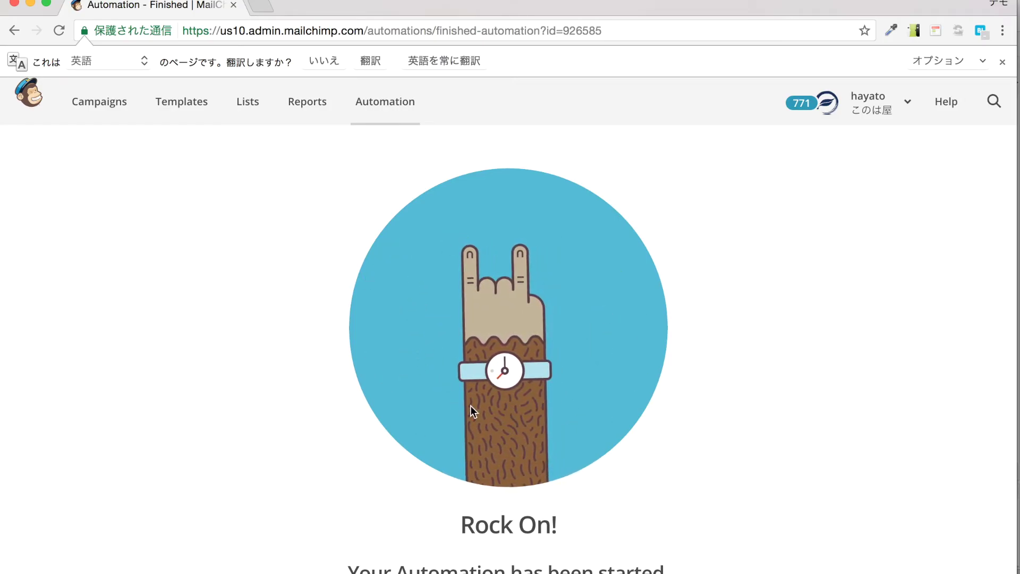
pyautogui.click(386, 102)
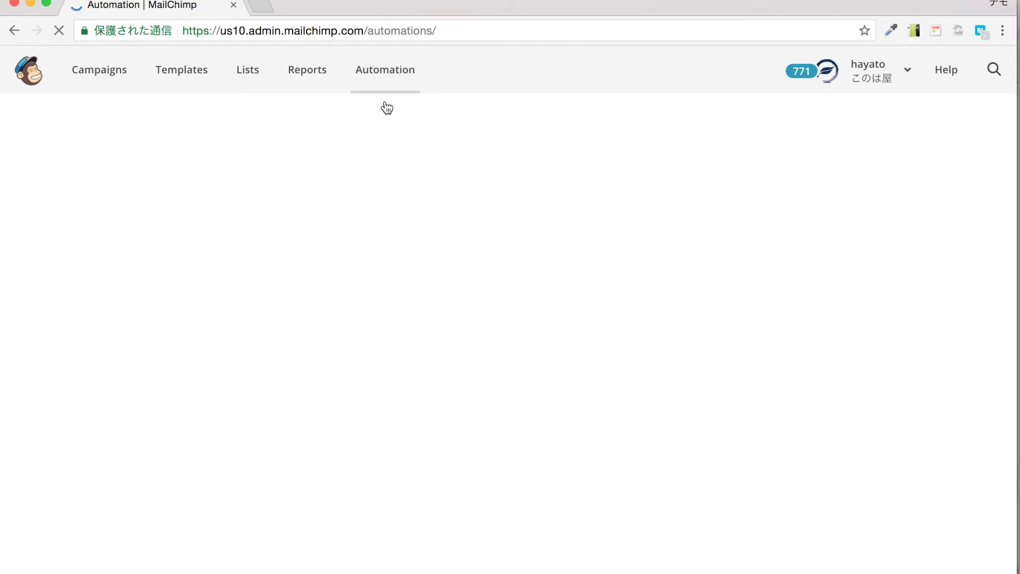